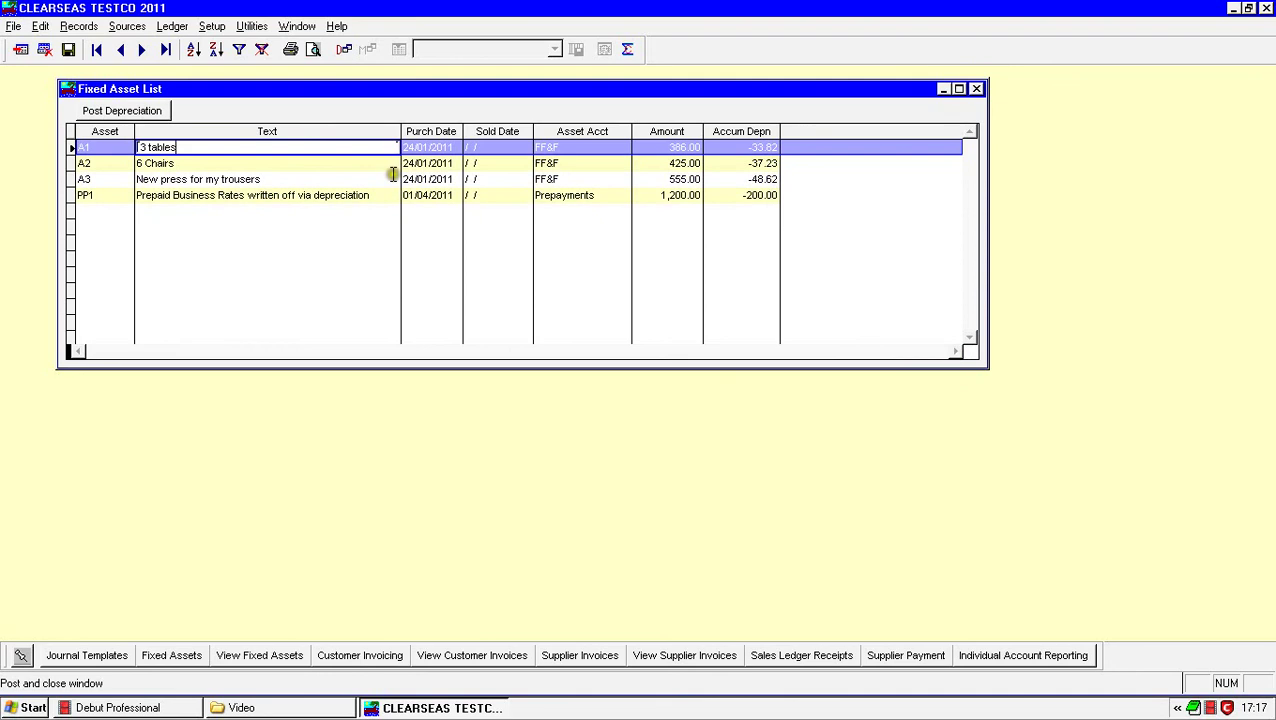
Step: Open the detail form for asset A1 (3 tables) and move it up over the Fixed Asset List
{"action": "left_click", "coordinate": [306, 130]}
{"action": "left_click", "coordinate": [341, 50]}
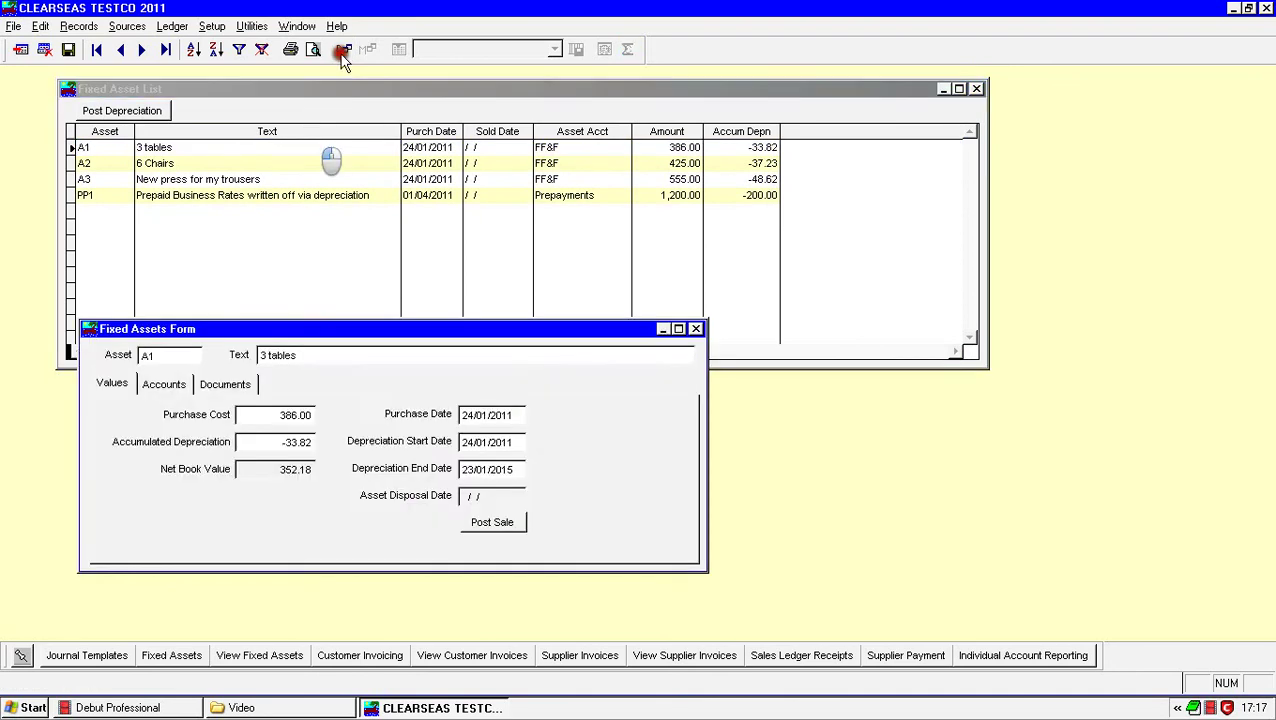
{"action": "left_click", "coordinate": [448, 333]}
{"action": "left_click_drag", "start_coordinate": [449, 339], "coordinate": [602, 238]}
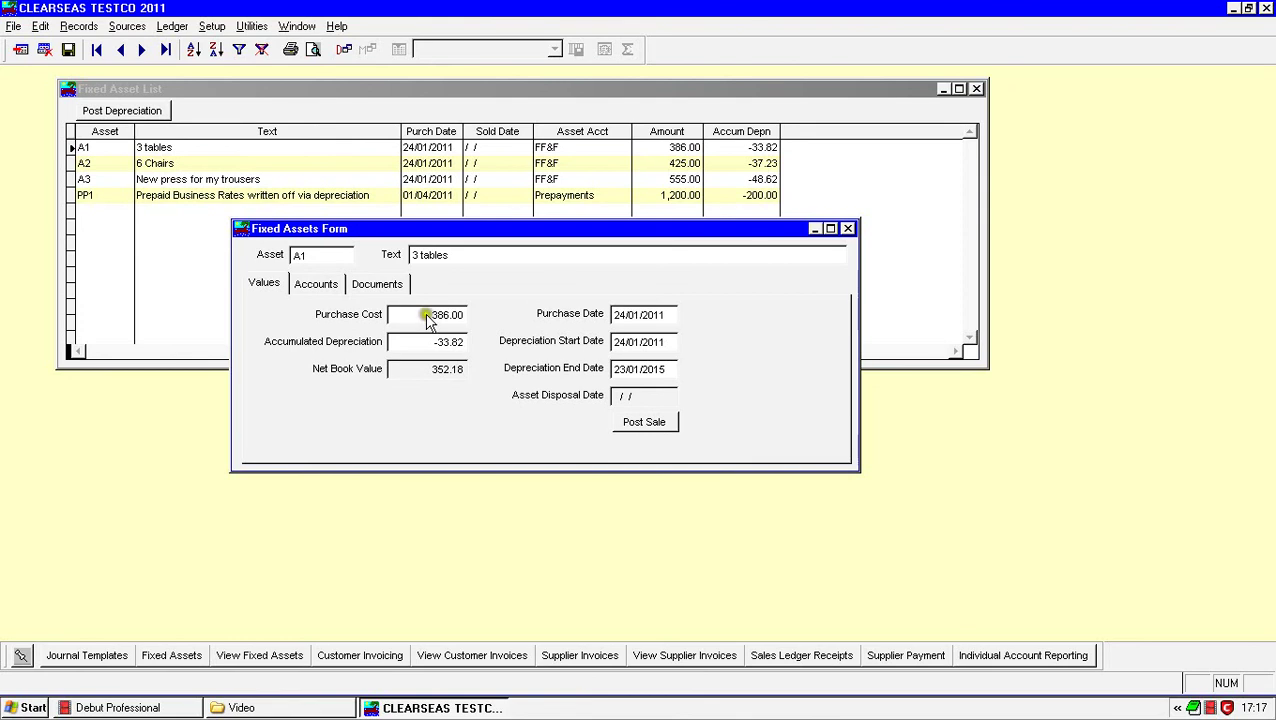
Step: Review asset A1's description, purchase cost, accumulated depreciation, purchase and depreciation dates, and the sale posting option
{"action": "left_click", "coordinate": [453, 254]}
{"action": "left_click", "coordinate": [455, 257]}
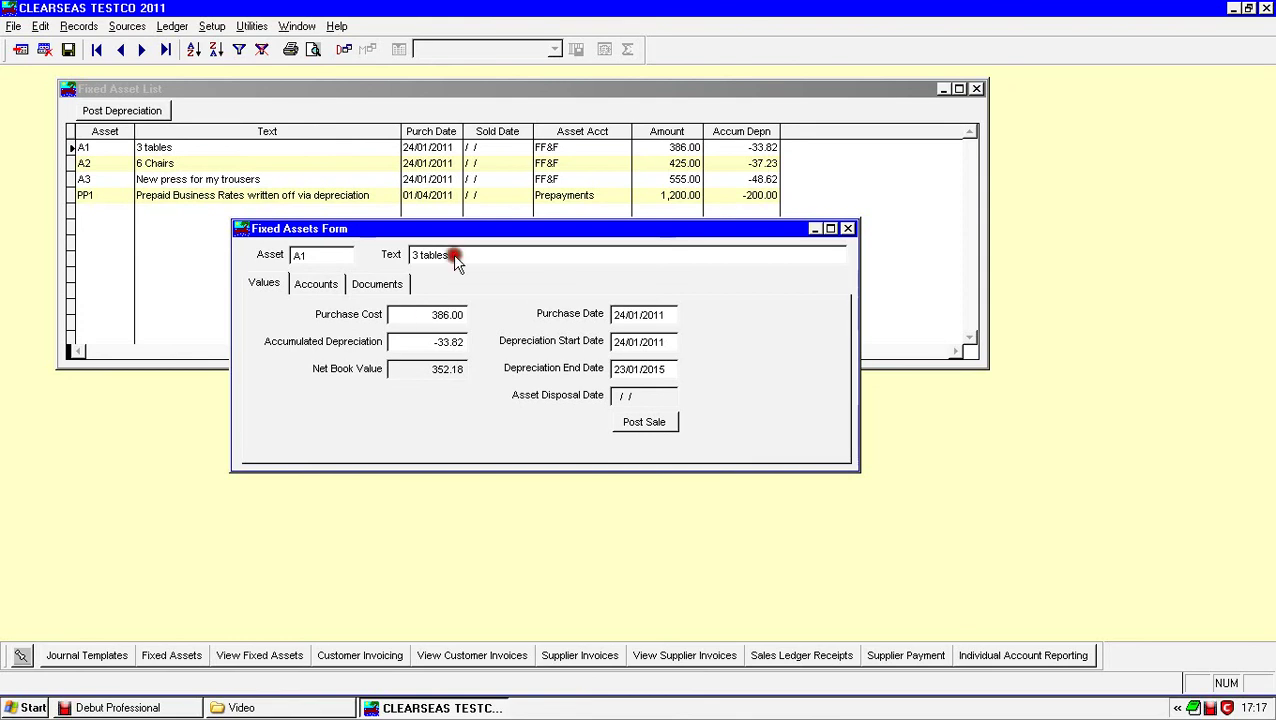
{"action": "left_click", "coordinate": [447, 314]}
{"action": "left_click", "coordinate": [450, 344]}
{"action": "left_click", "coordinate": [676, 344]}
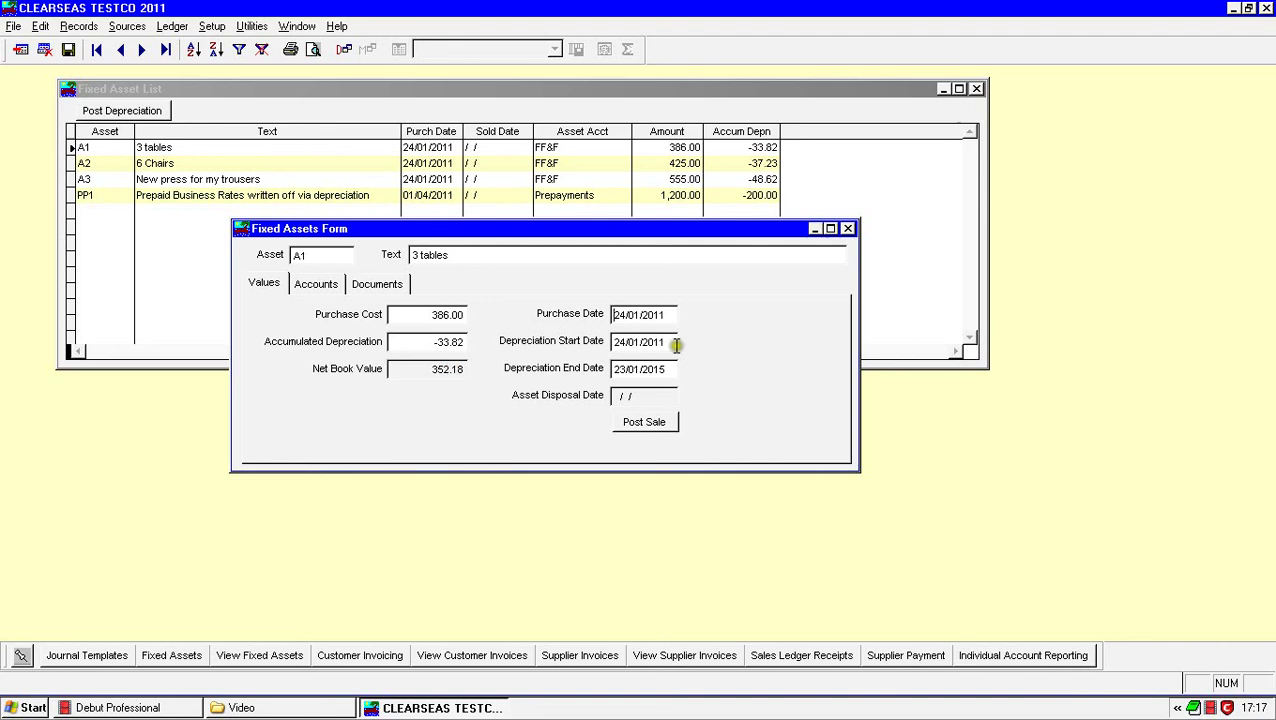
{"action": "left_click", "coordinate": [670, 314]}
{"action": "left_click", "coordinate": [673, 342]}
{"action": "left_click", "coordinate": [667, 371]}
{"action": "left_click", "coordinate": [606, 419]}
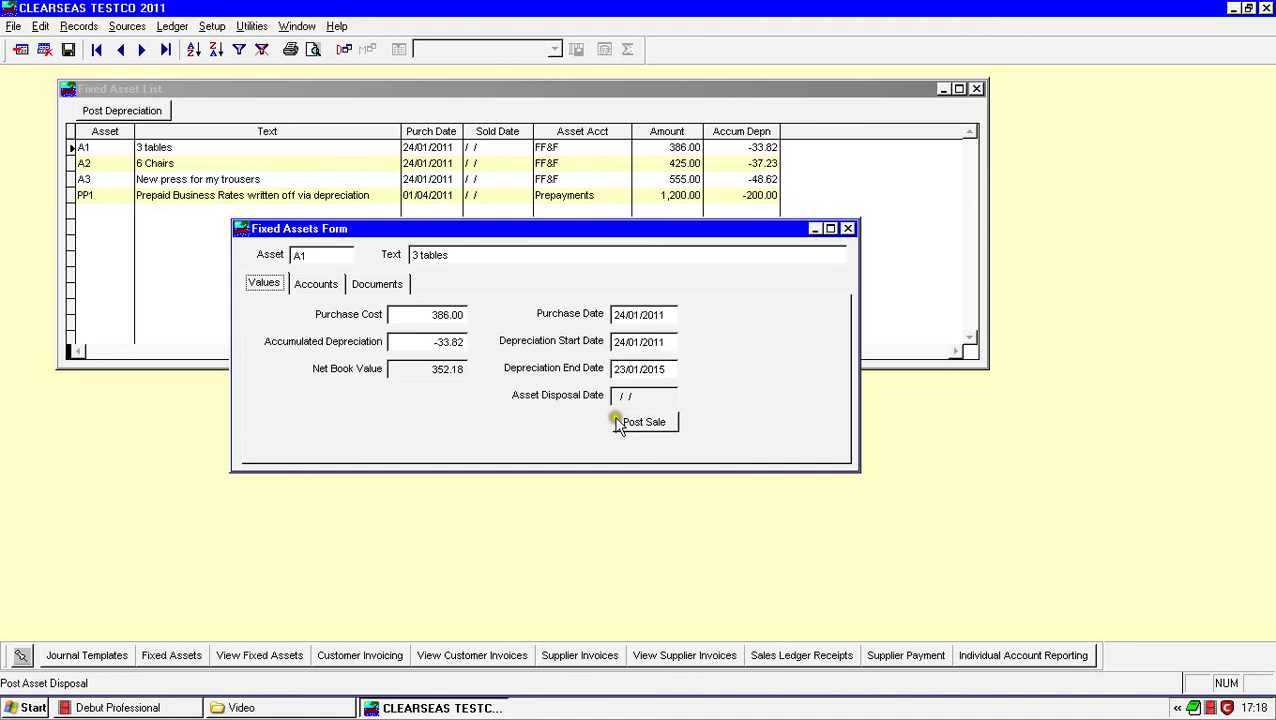
Step: Examine the ledger accounts and analysis codes assigned to asset A1, especially its depreciation charge and disposal entries
{"action": "left_click", "coordinate": [318, 285]}
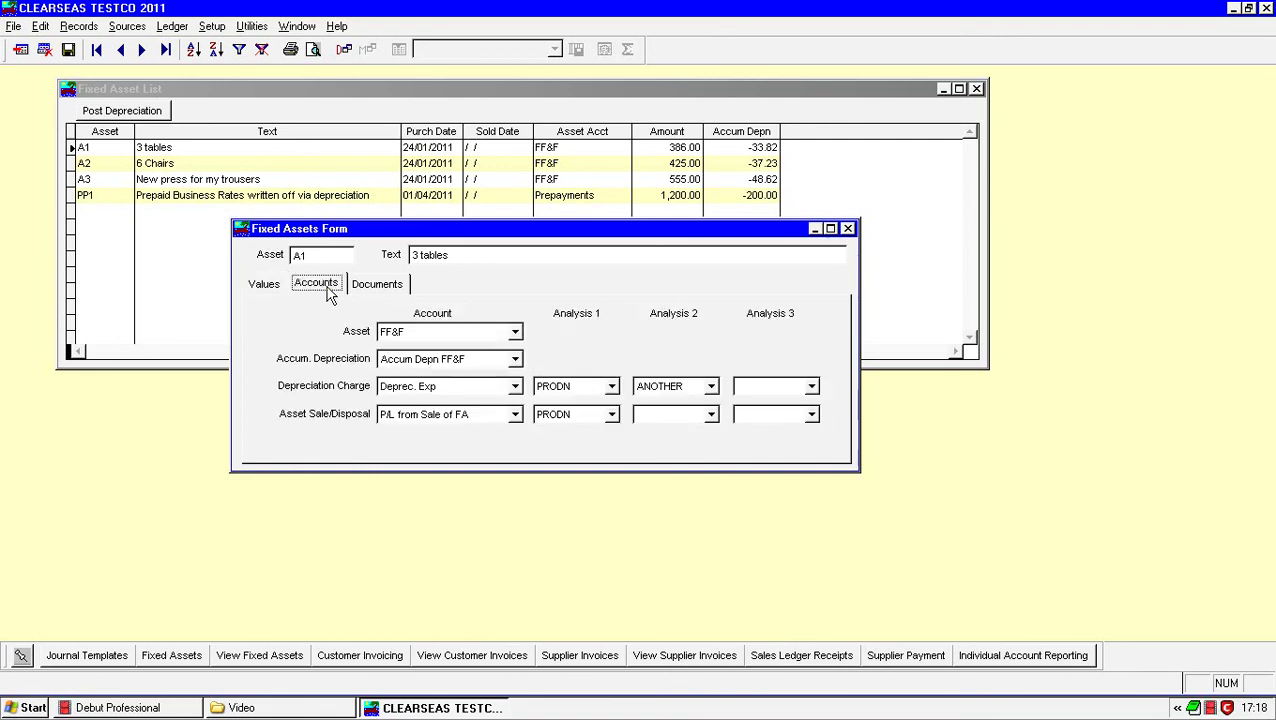
{"action": "left_click", "coordinate": [330, 291]}
{"action": "left_click", "coordinate": [478, 427]}
{"action": "left_click", "coordinate": [529, 418]}
{"action": "left_click", "coordinate": [527, 389]}
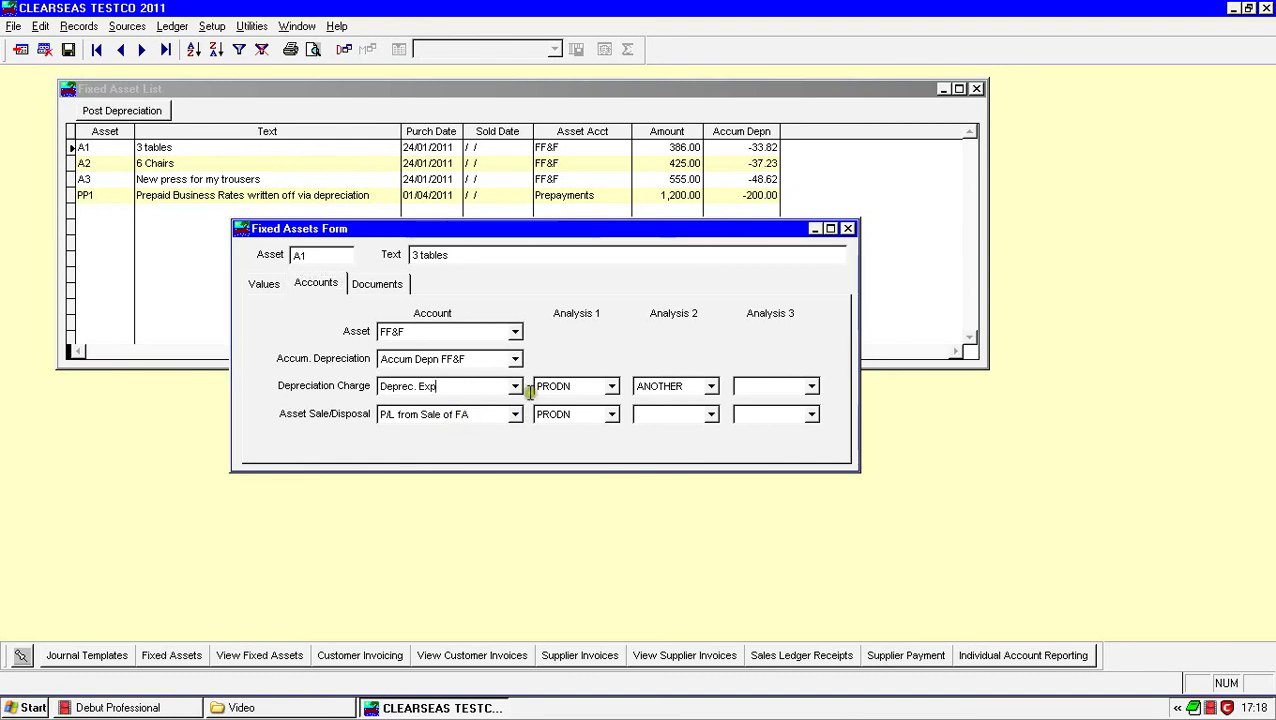
{"action": "left_click", "coordinate": [487, 385]}
{"action": "left_click", "coordinate": [574, 387]}
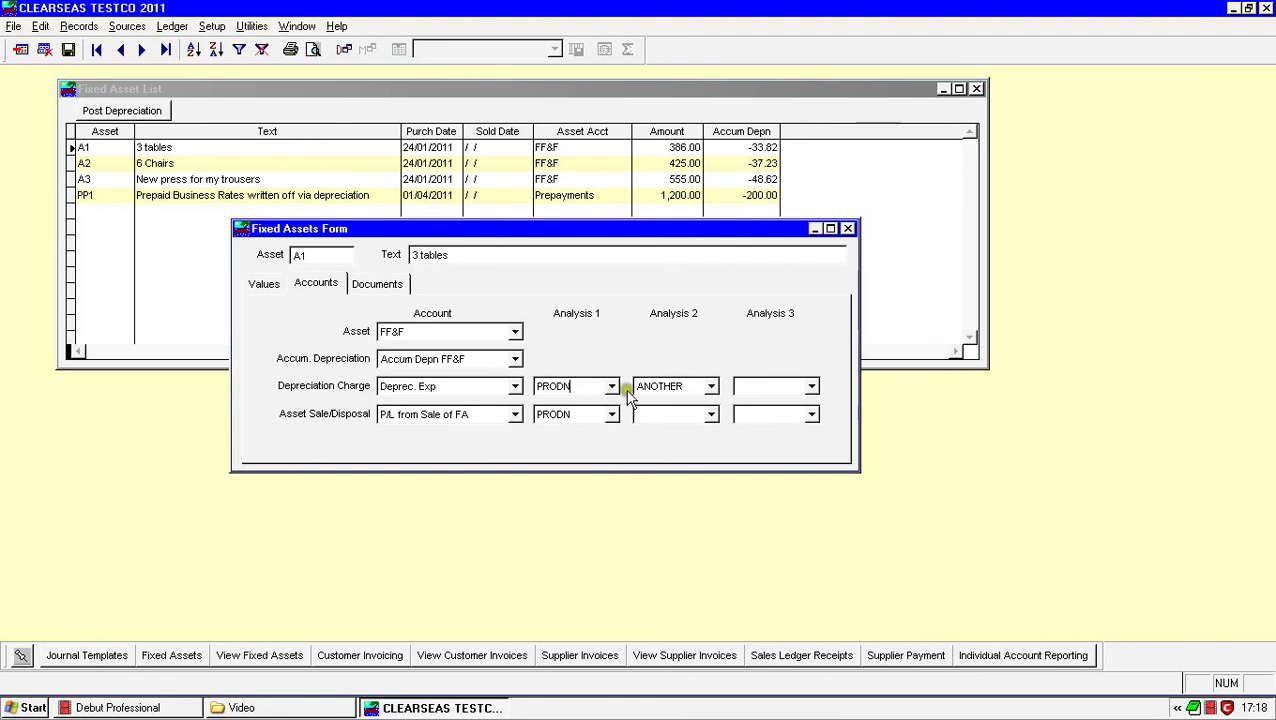
{"action": "left_click", "coordinate": [676, 357]}
{"action": "left_click", "coordinate": [676, 357]}
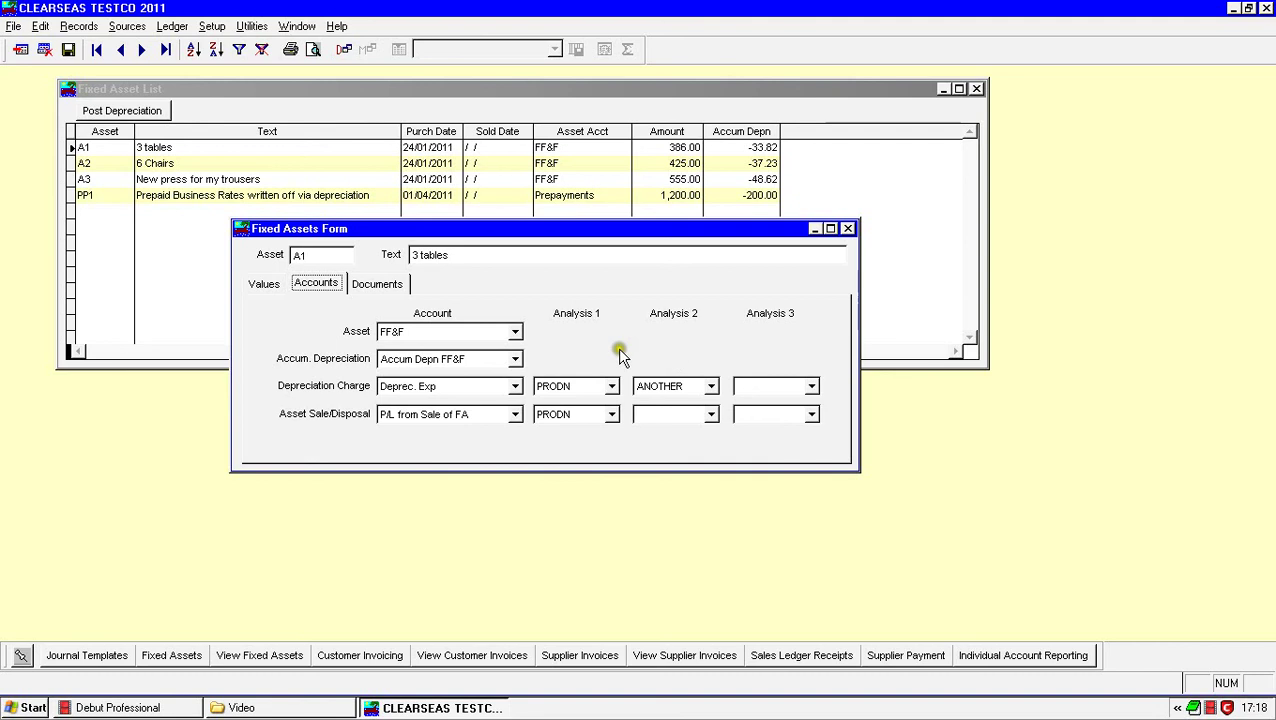
Step: View the attached documents area of asset A1, enlarging the form and moving it clear of the asset list
{"action": "key", "text": "Right"}
{"action": "left_click", "coordinate": [395, 283]}
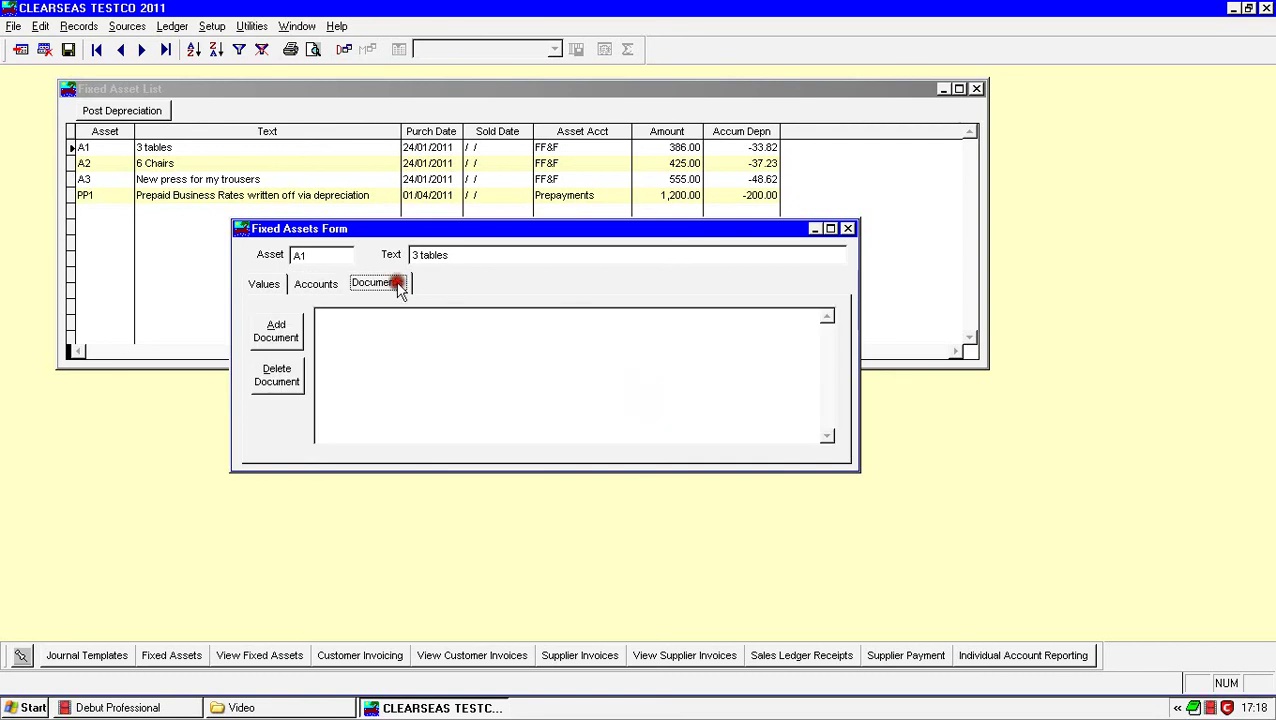
{"action": "left_click_drag", "start_coordinate": [860, 477], "coordinate": [888, 548]}
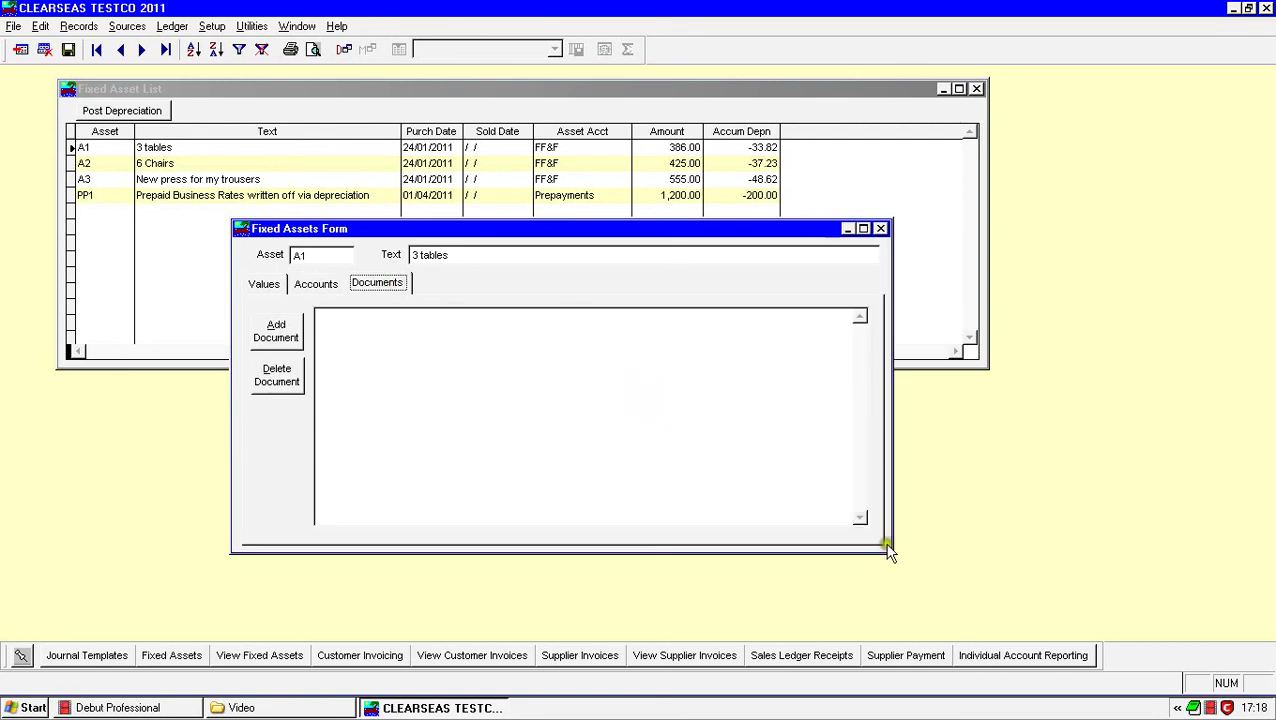
{"action": "left_click", "coordinate": [676, 243]}
{"action": "left_click", "coordinate": [776, 216]}
{"action": "left_click_drag", "start_coordinate": [776, 216], "coordinate": [798, 231]}
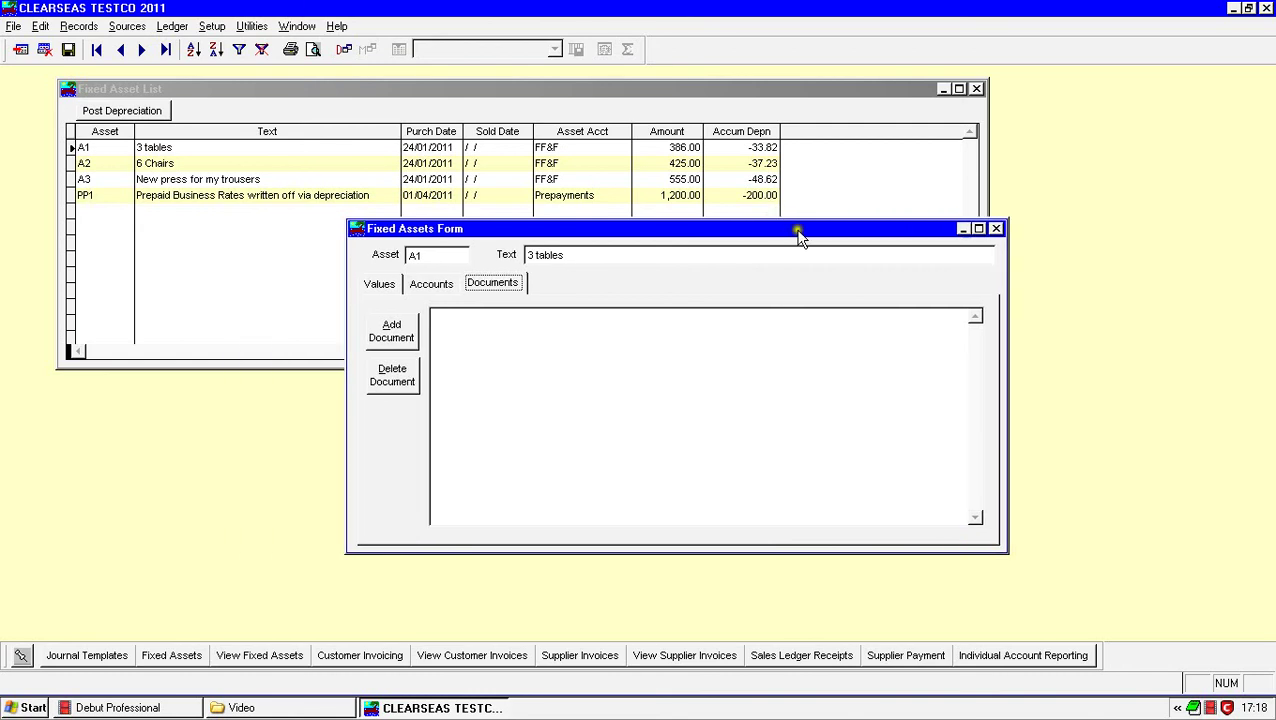
{"action": "left_click", "coordinate": [527, 338]}
Step: Return to the asset values, reduce the form's height and advance through the records to asset PP1
{"action": "left_click", "coordinate": [380, 285]}
{"action": "left_click", "coordinate": [379, 287]}
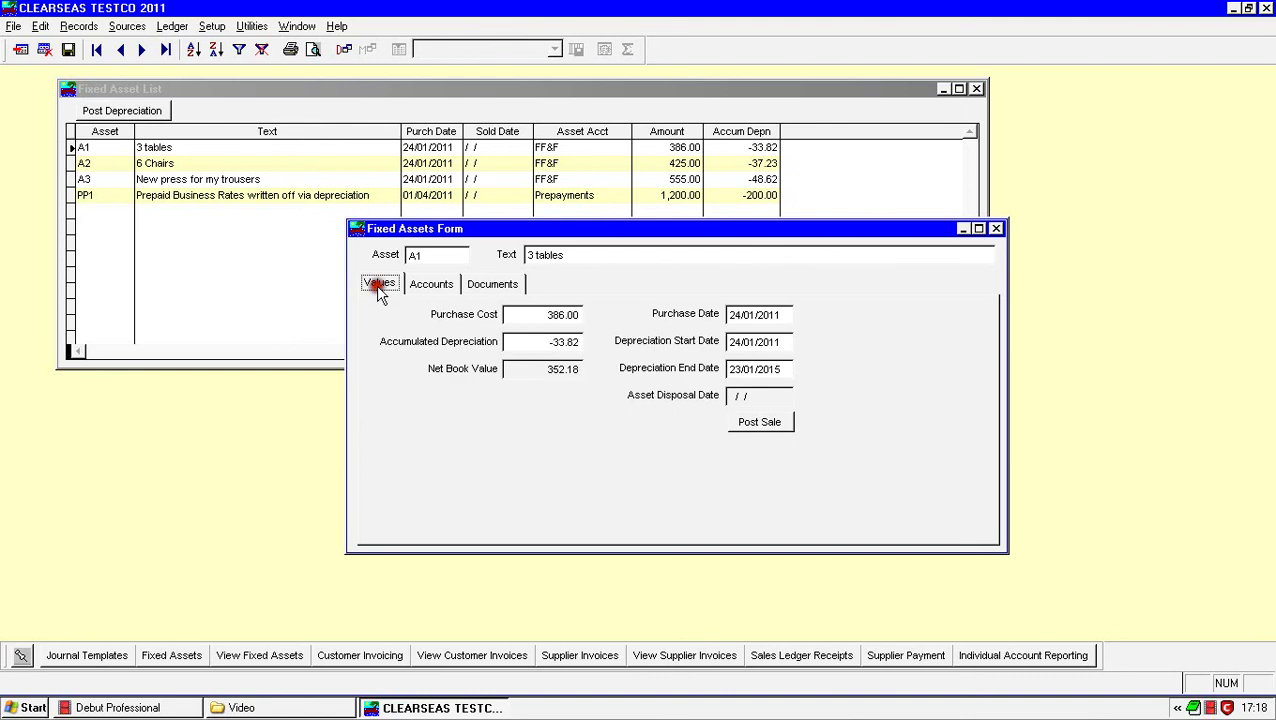
{"action": "left_click_drag", "start_coordinate": [588, 550], "coordinate": [590, 517]}
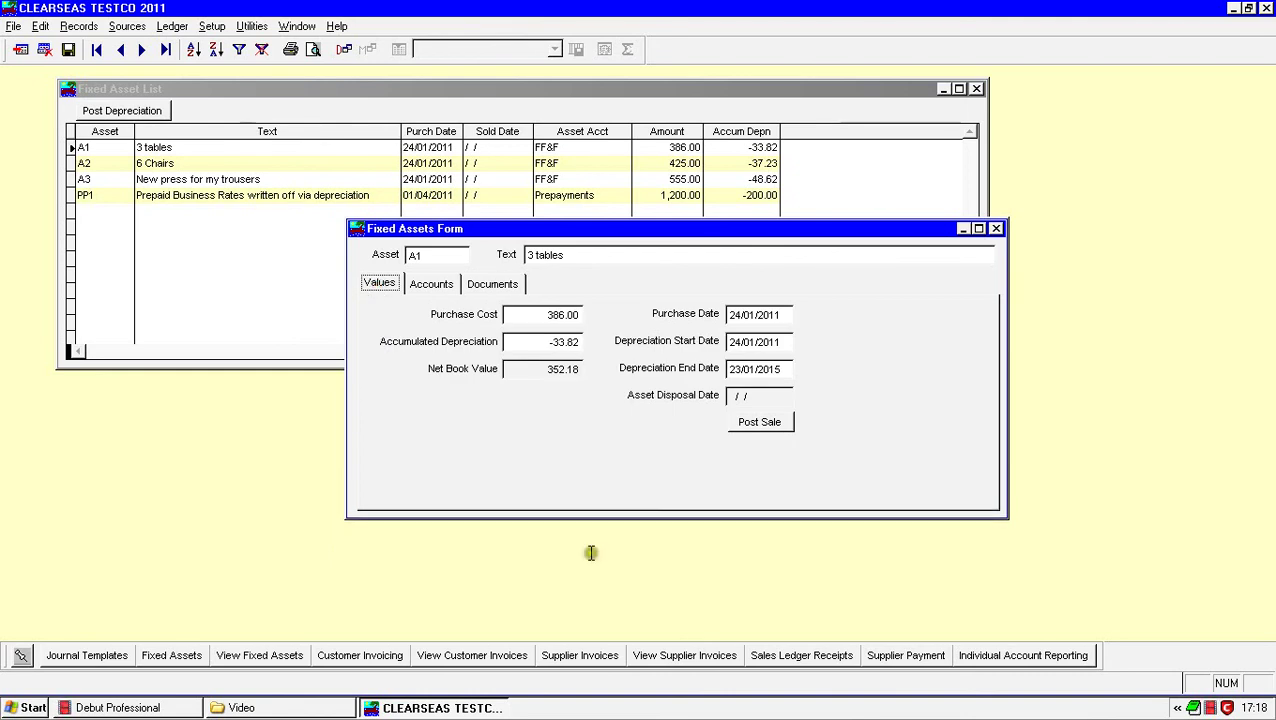
{"action": "left_click", "coordinate": [139, 51]}
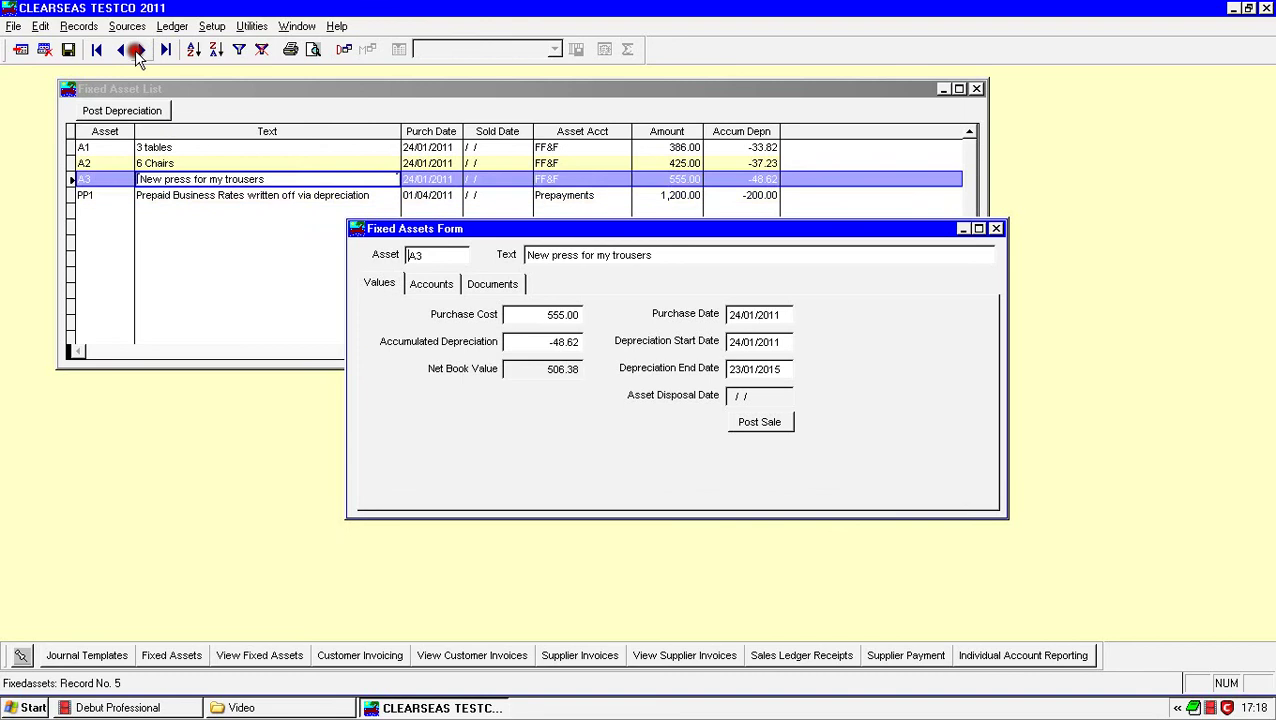
{"action": "left_click", "coordinate": [139, 51]}
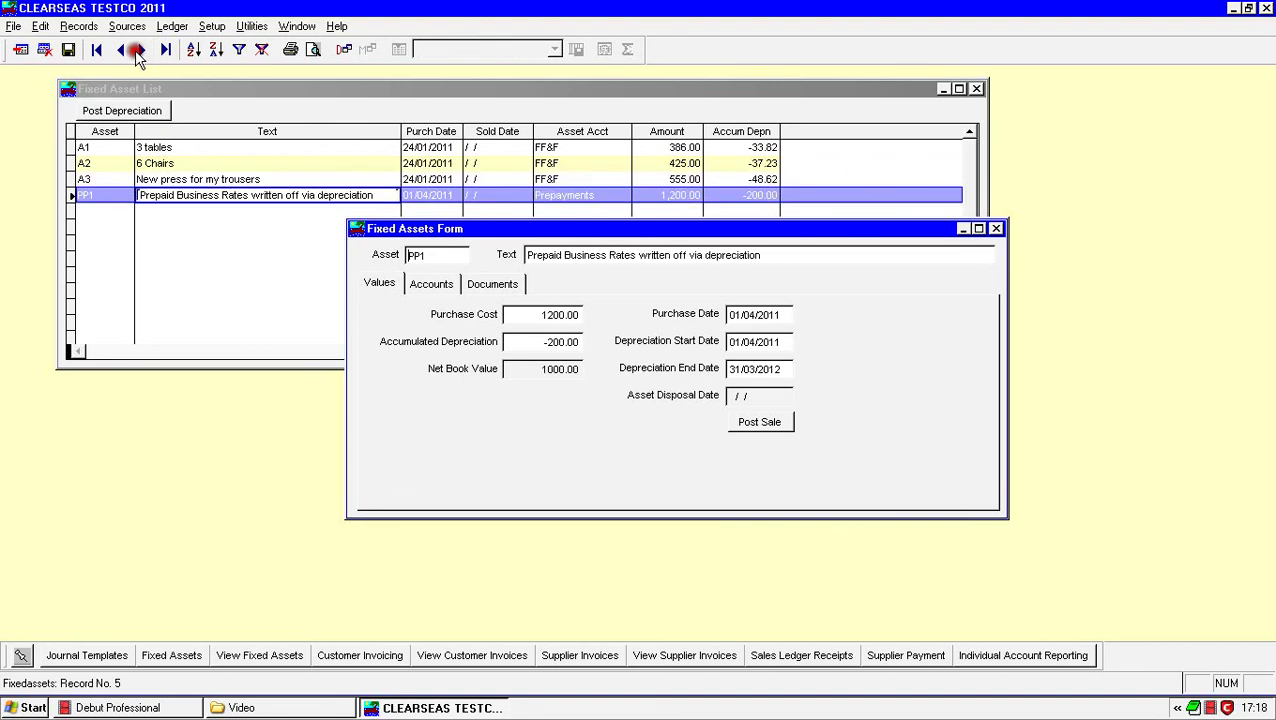
Step: Post depreciation on all valid assets up to 05/12/2011 to the ledger
{"action": "left_click", "coordinate": [204, 120]}
{"action": "left_click", "coordinate": [148, 112]}
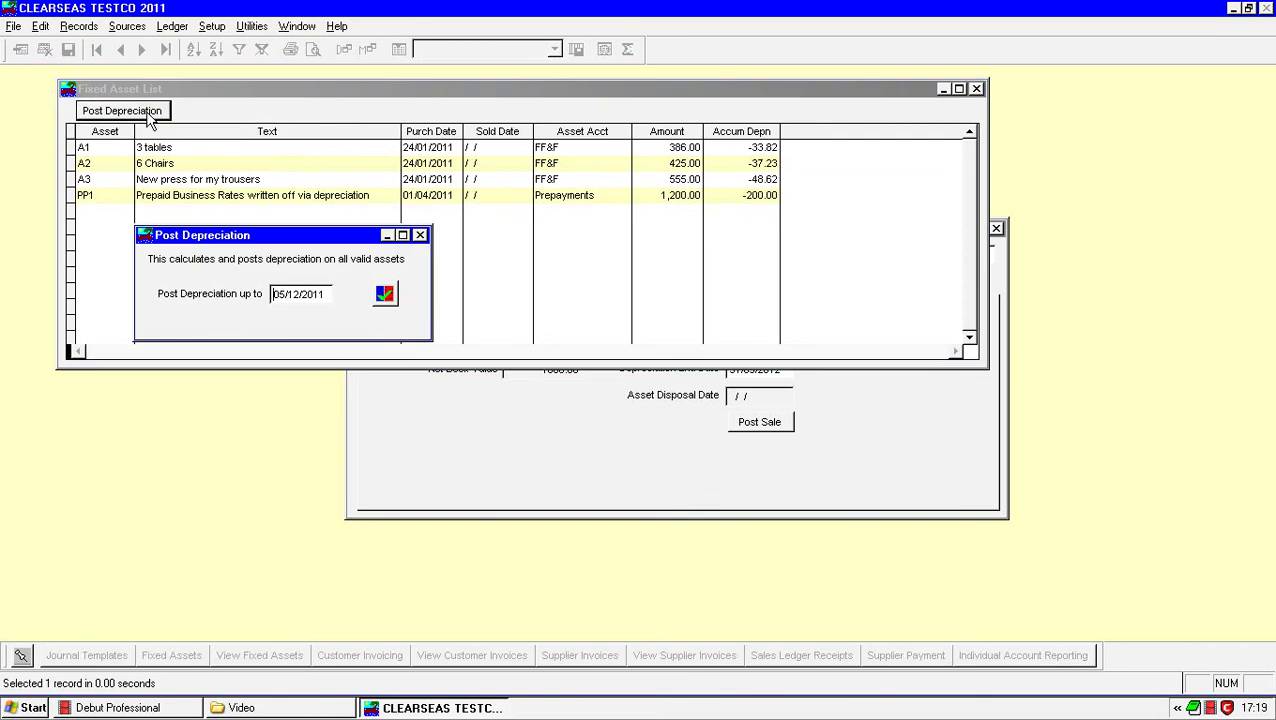
{"action": "left_click", "coordinate": [148, 113]}
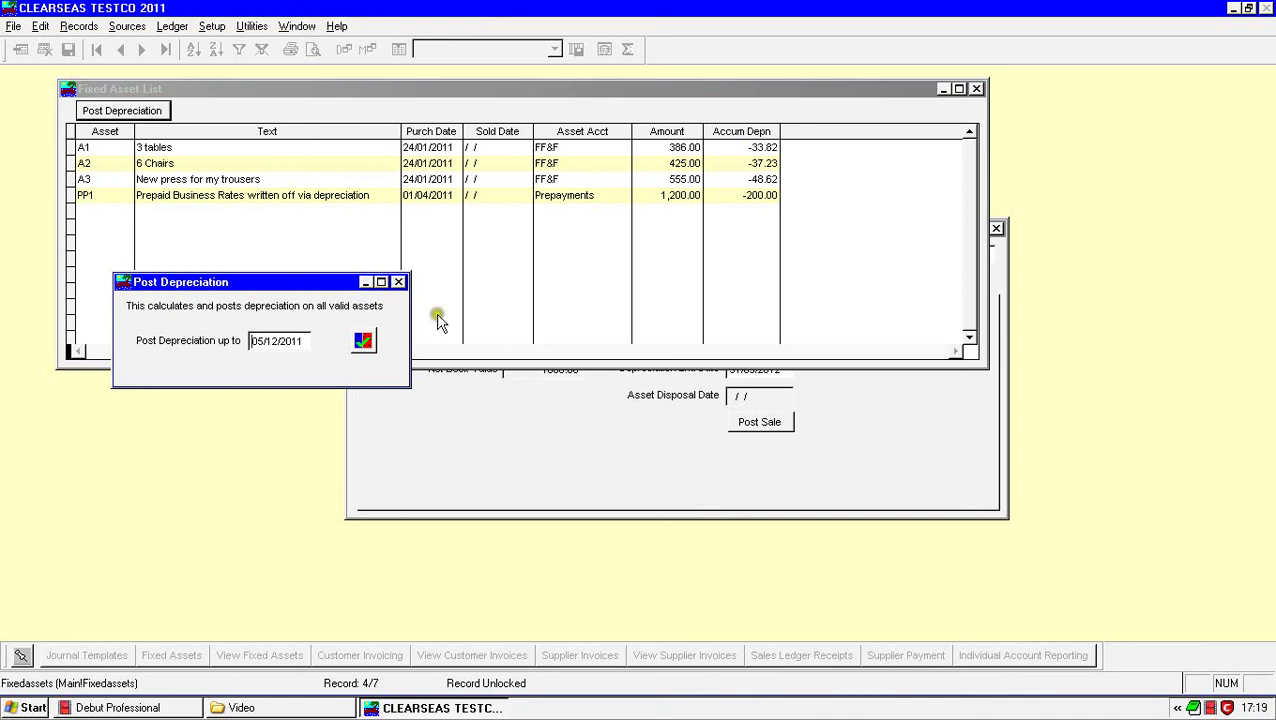
{"action": "left_click", "coordinate": [645, 92]}
{"action": "left_click", "coordinate": [690, 170]}
{"action": "left_click", "coordinate": [281, 372]}
{"action": "left_click", "coordinate": [283, 371]}
{"action": "left_click", "coordinate": [366, 350]}
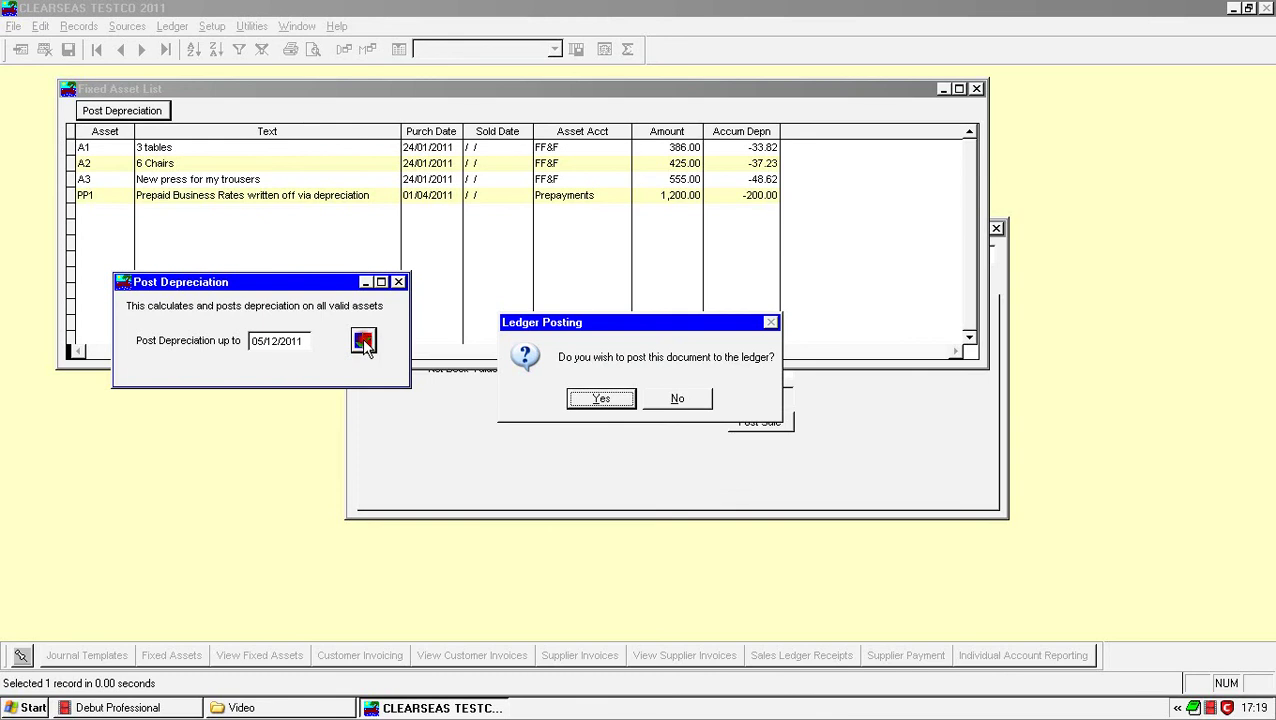
{"action": "left_click", "coordinate": [601, 399]}
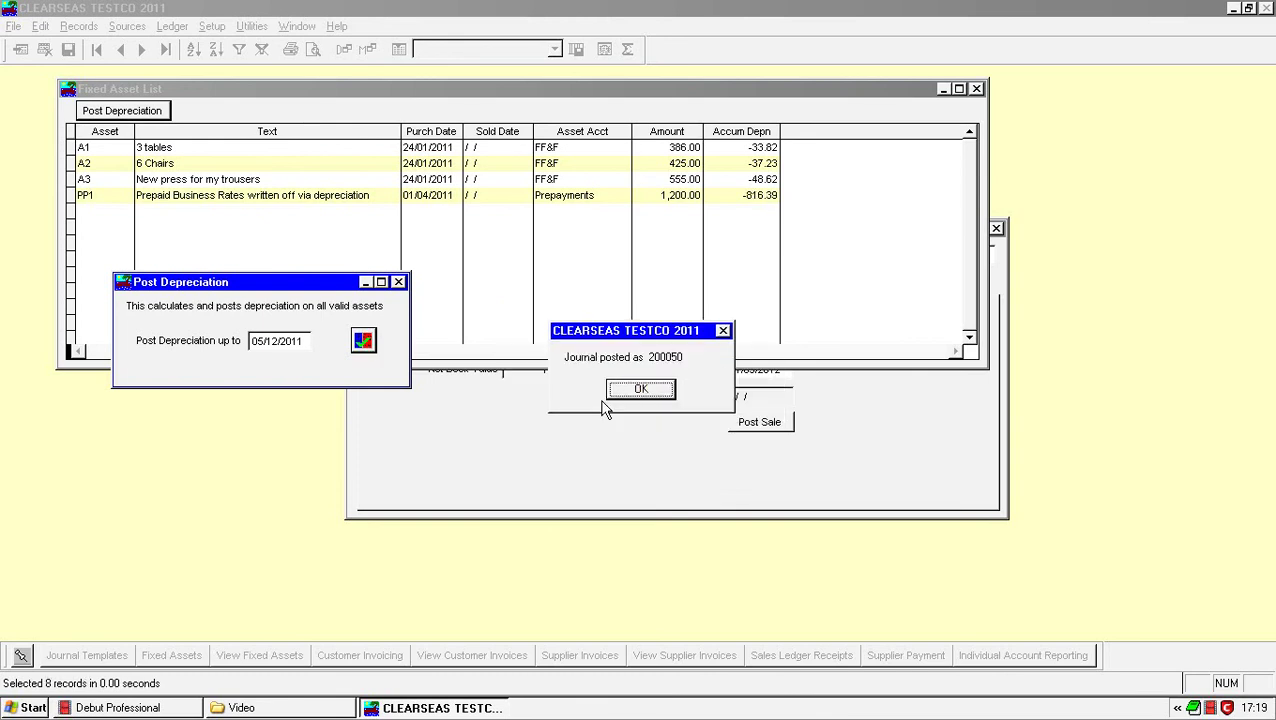
{"action": "left_click", "coordinate": [636, 393]}
{"action": "left_click", "coordinate": [640, 391]}
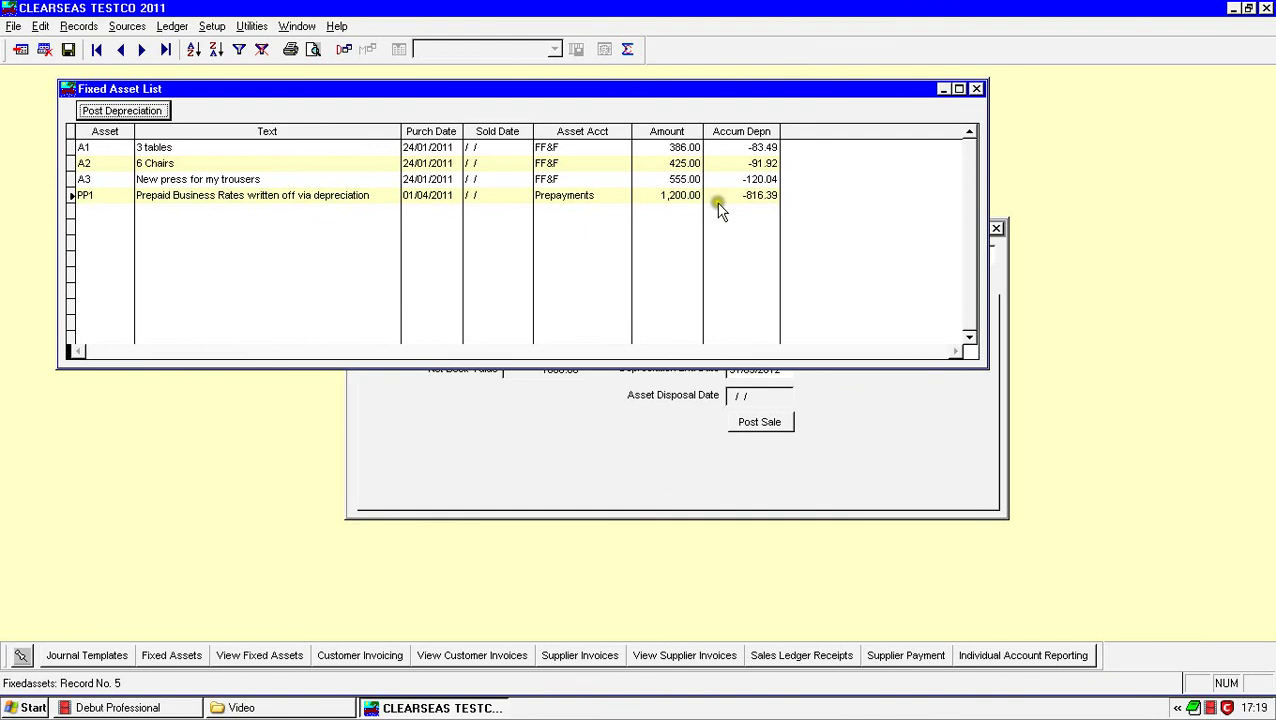
Step: Open the posted journal "Deprec to 05/12/2011", examine its lines, close it and return to the Fixed Asset List
{"action": "left_click", "coordinate": [186, 28]}
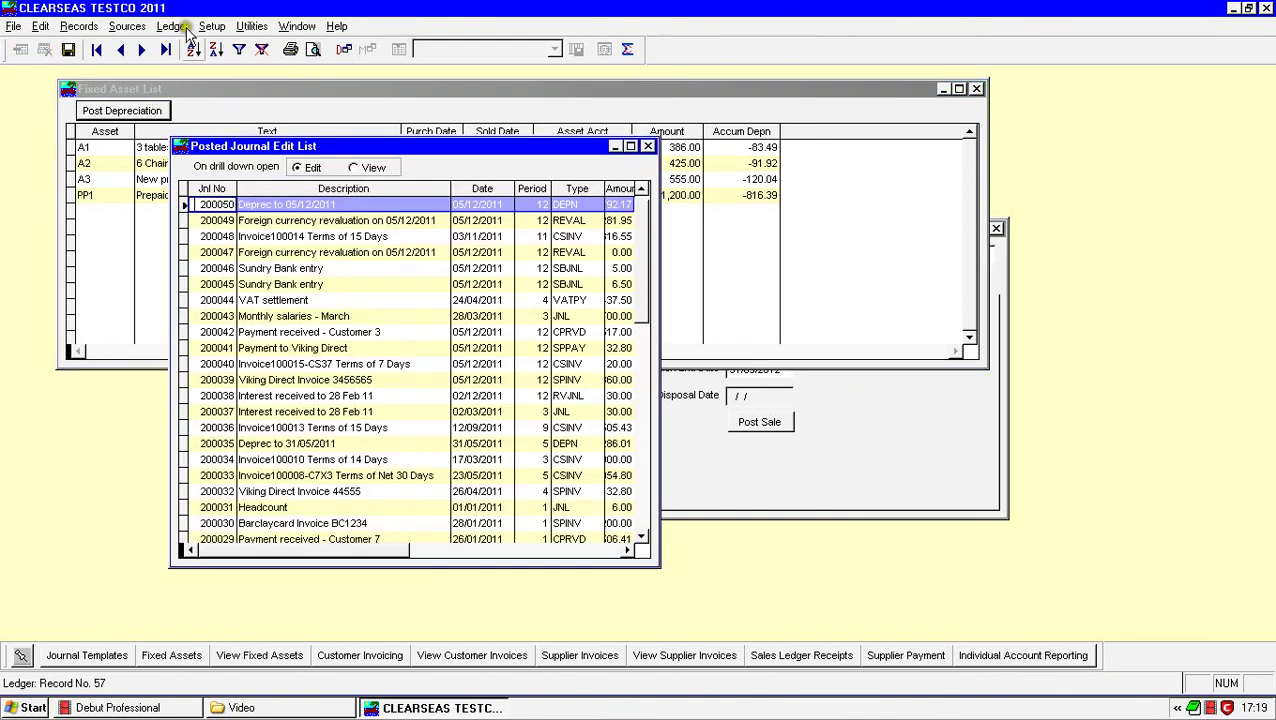
{"action": "double_click", "coordinate": [296, 205]}
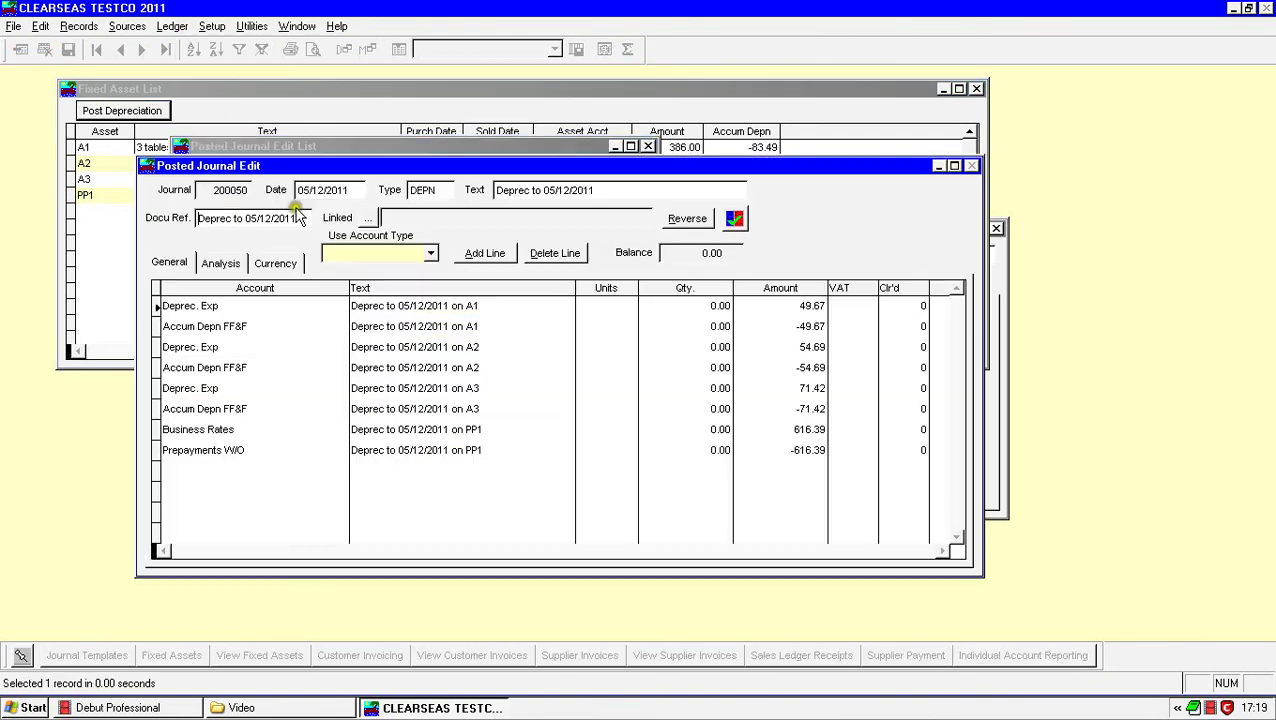
{"action": "left_click", "coordinate": [296, 207]}
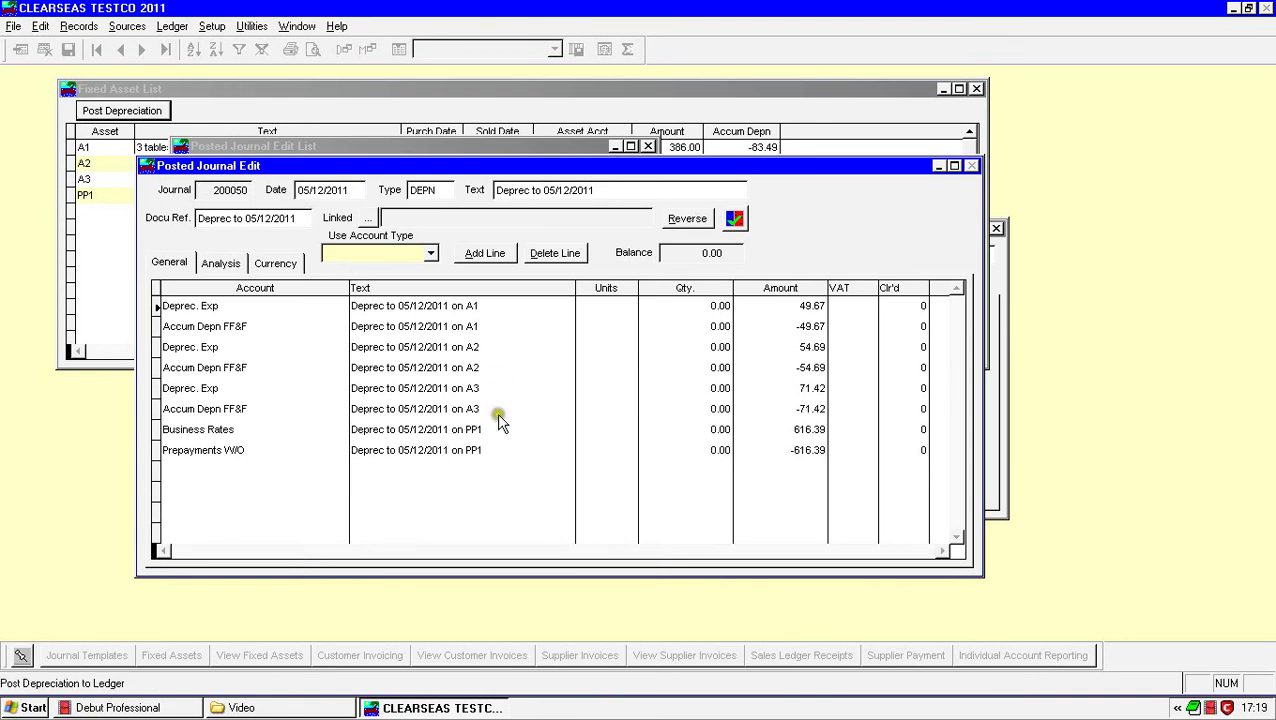
{"action": "left_click", "coordinate": [738, 222]}
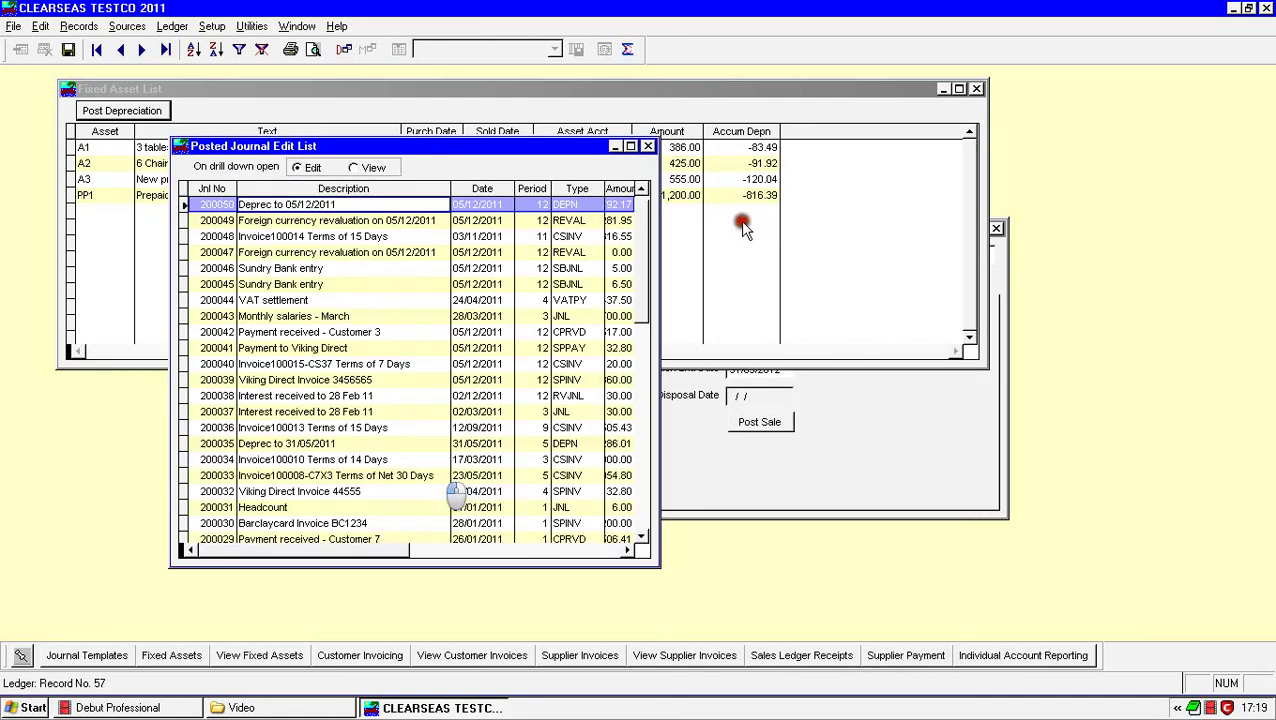
{"action": "left_click", "coordinate": [441, 160]}
{"action": "left_click", "coordinate": [826, 239]}
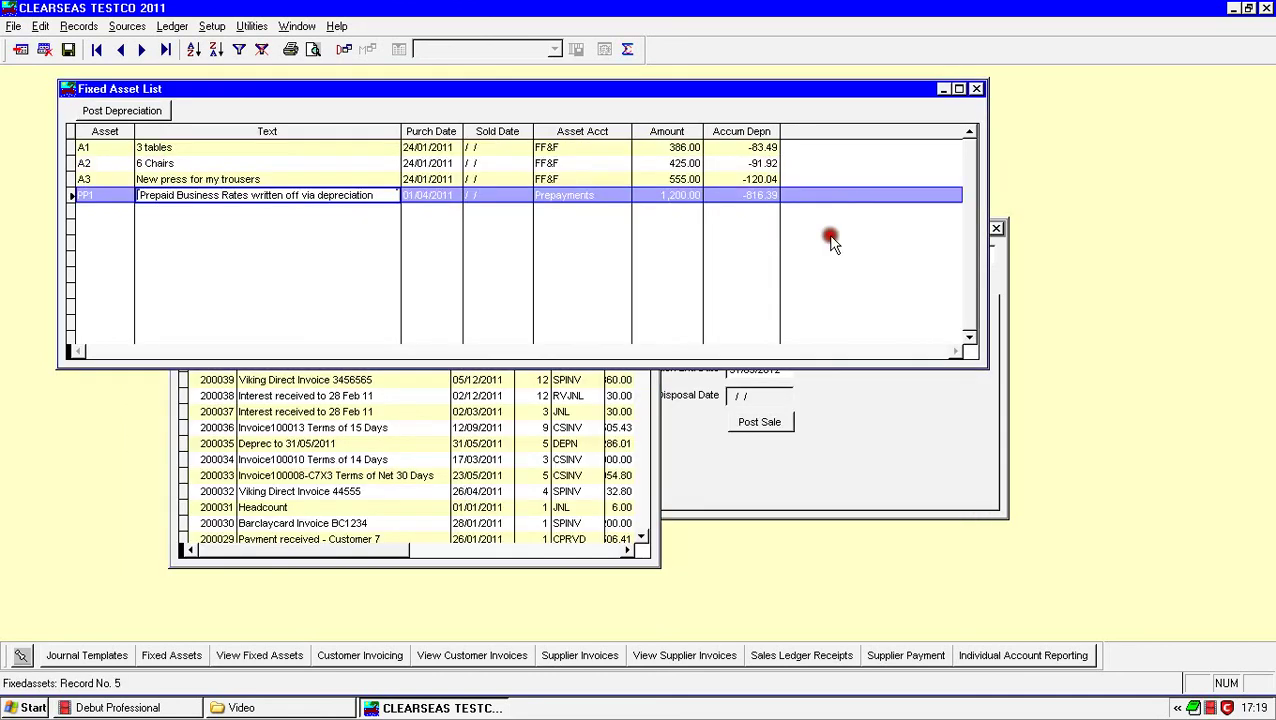
Step: Preview the Fixed Assets by Account report for the whole asset list
{"action": "left_click", "coordinate": [317, 51]}
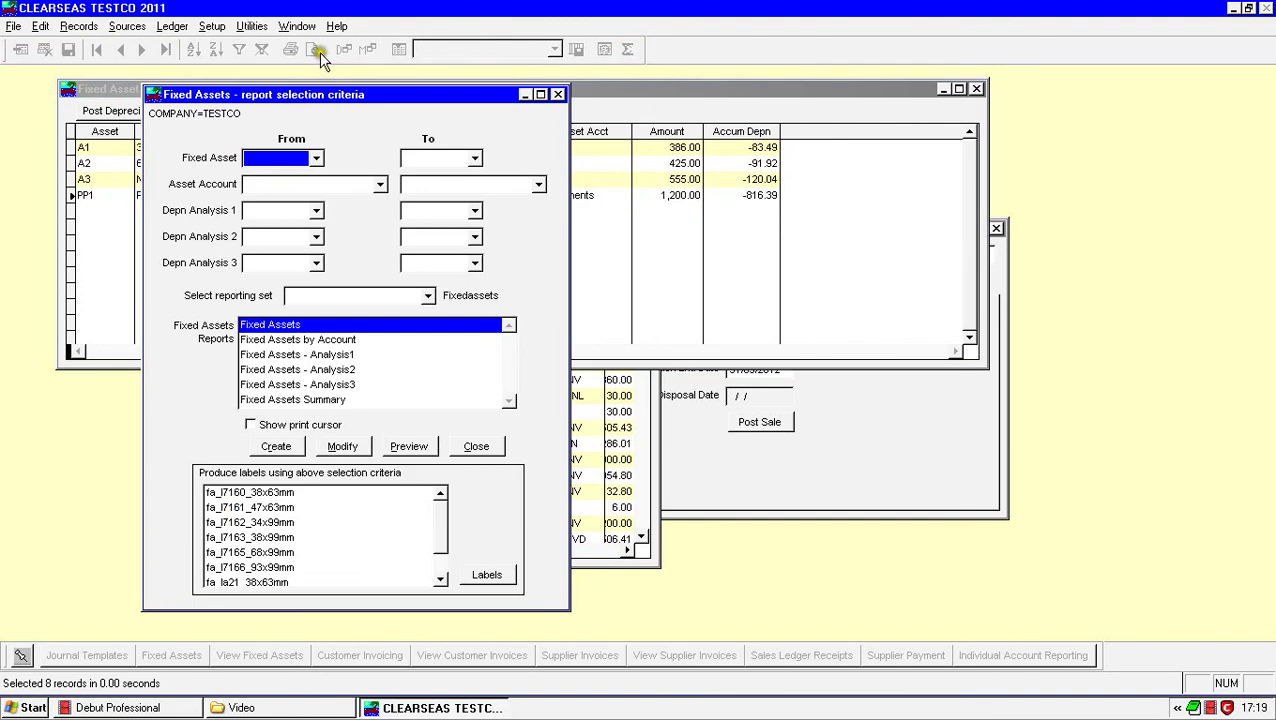
{"action": "left_click", "coordinate": [389, 124]}
{"action": "left_click", "coordinate": [338, 341]}
{"action": "left_click", "coordinate": [413, 448]}
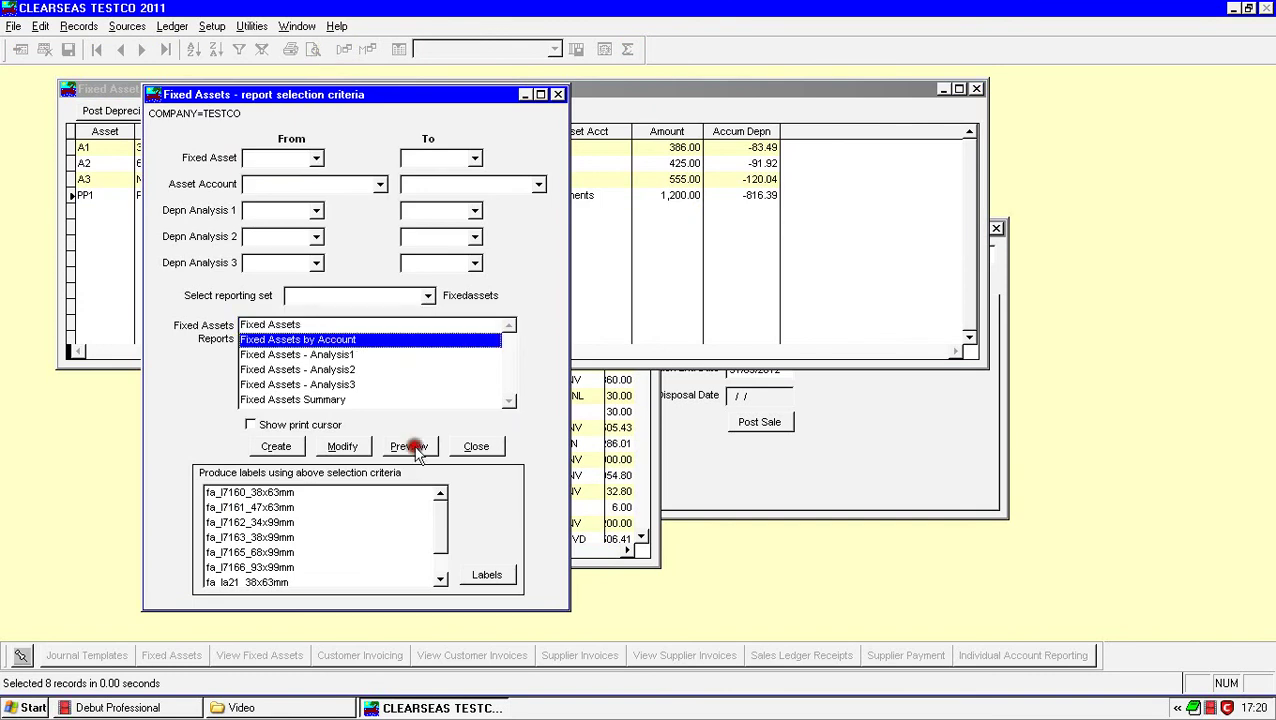
{"action": "left_click", "coordinate": [415, 448]}
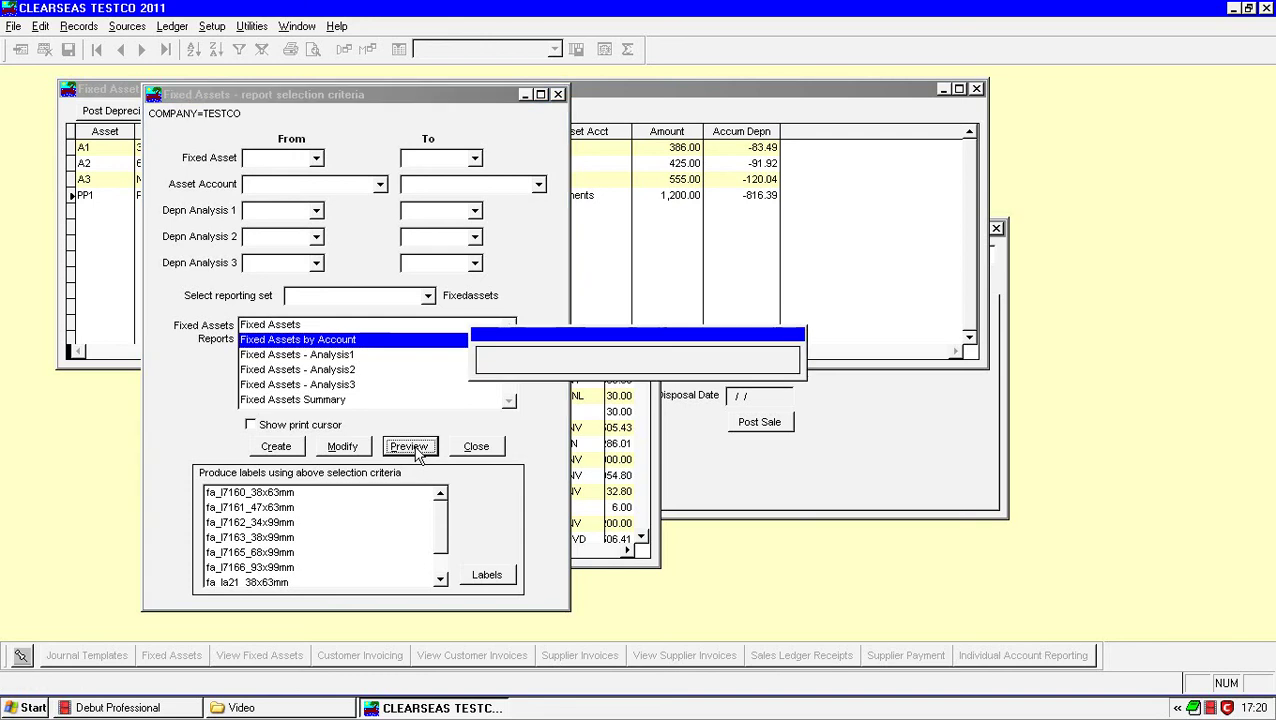
Step: Read the FF&F and Prepayments pages of the report, checking asset totals against ledger balances, and close the preview
{"action": "scroll", "coordinate": [480, 347], "scroll_direction": "down", "scroll_amount": 1}
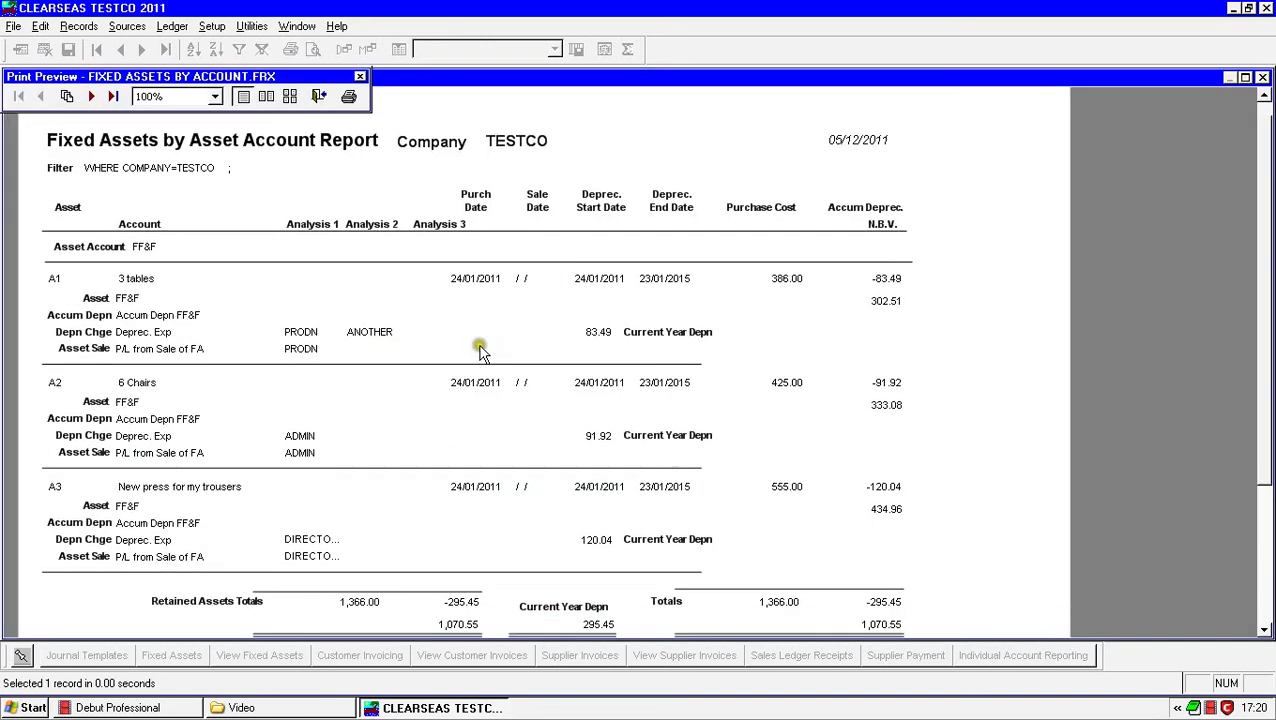
{"action": "scroll", "coordinate": [480, 349], "scroll_direction": "down", "scroll_amount": 3}
{"action": "scroll", "coordinate": [447, 346], "scroll_direction": "down", "scroll_amount": 3}
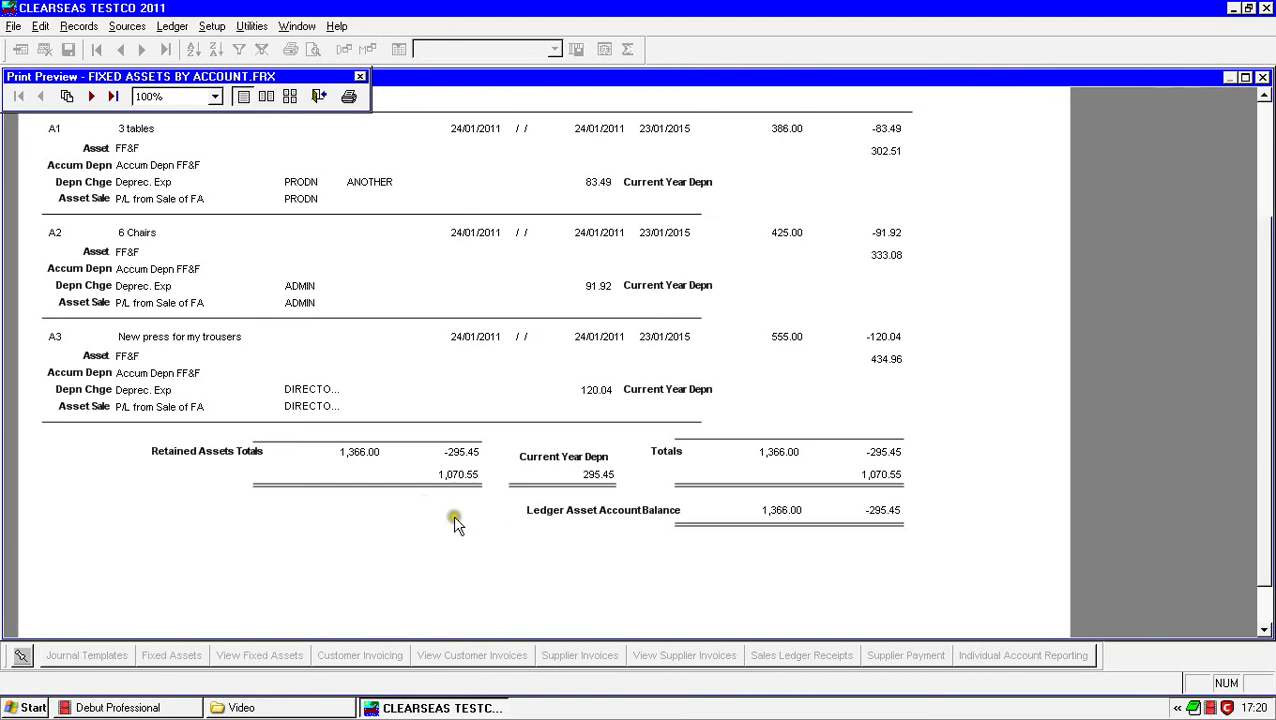
{"action": "scroll", "coordinate": [440, 530], "scroll_direction": "up", "scroll_amount": 1}
{"action": "scroll", "coordinate": [422, 538], "scroll_direction": "up", "scroll_amount": 2}
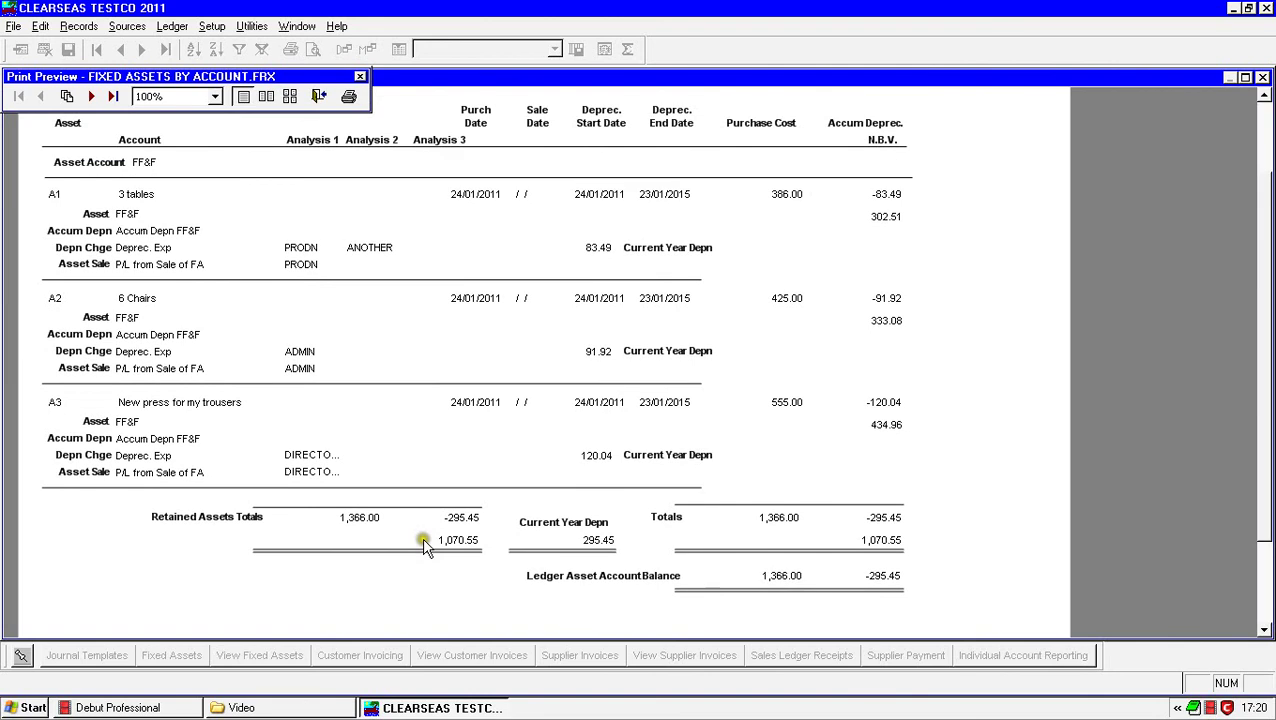
{"action": "scroll", "coordinate": [422, 541], "scroll_direction": "up", "scroll_amount": 1}
{"action": "left_click", "coordinate": [91, 97]}
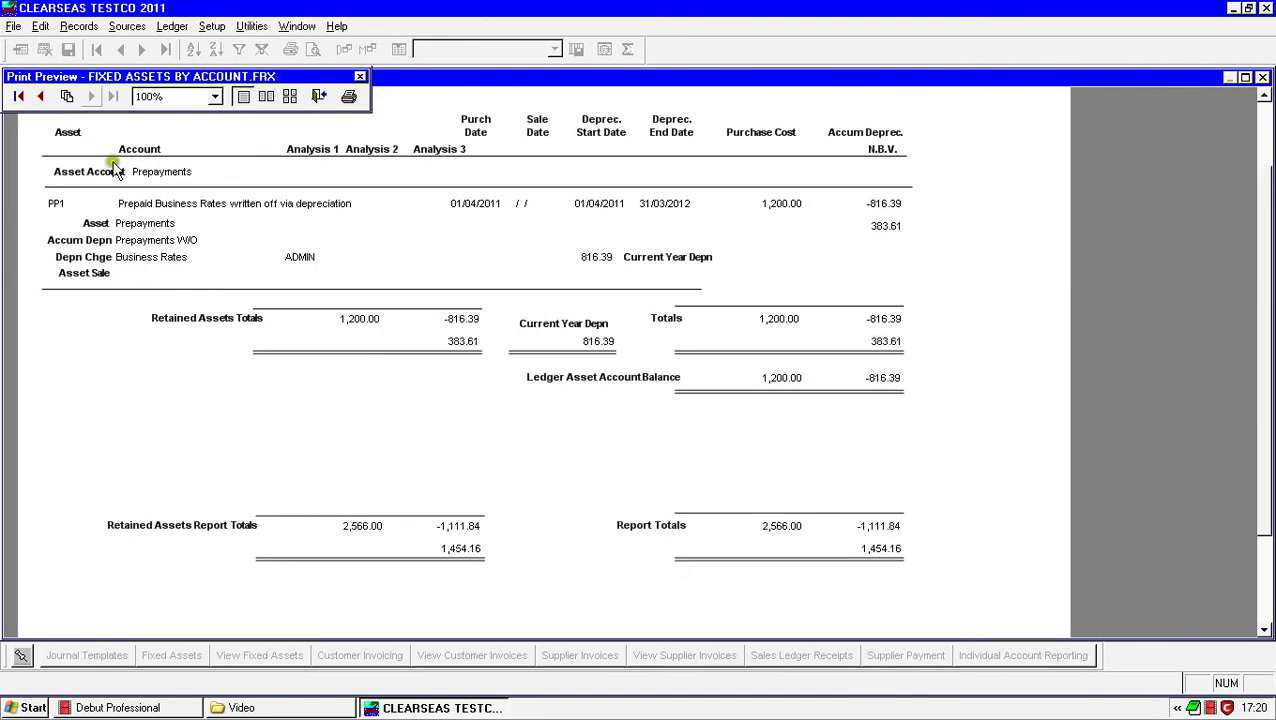
{"action": "left_click", "coordinate": [91, 96]}
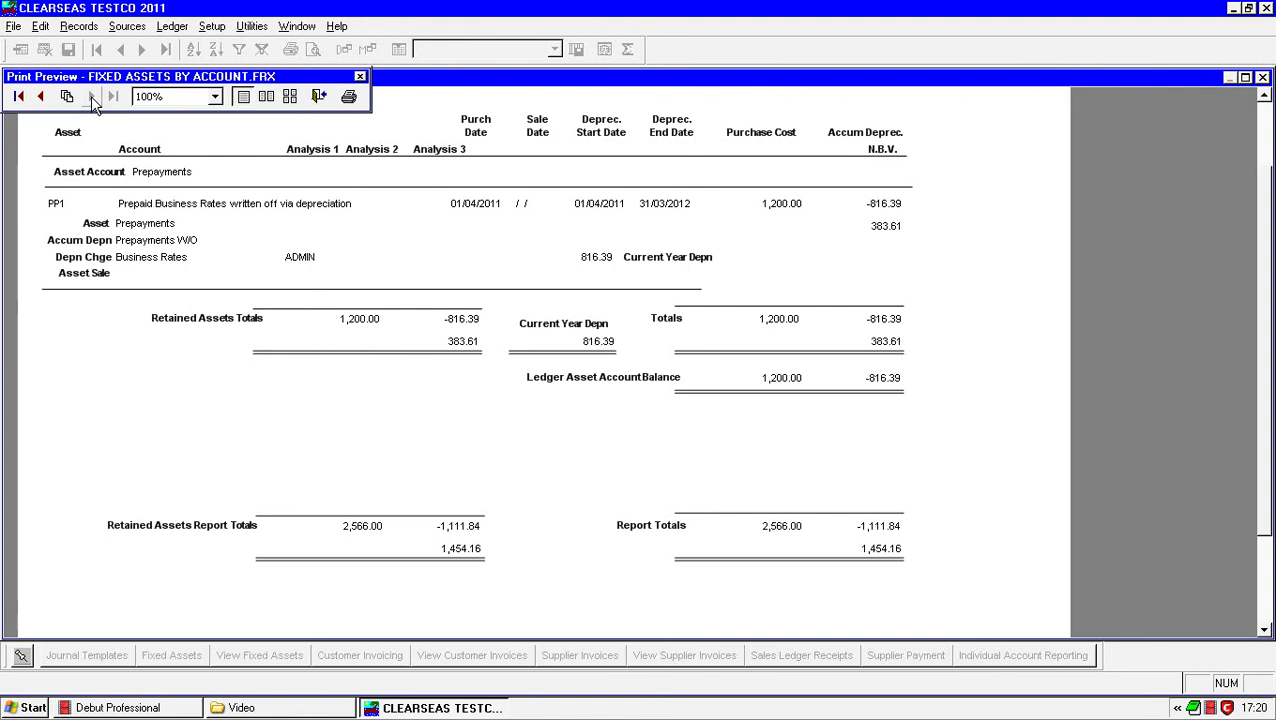
{"action": "left_click", "coordinate": [1262, 77]}
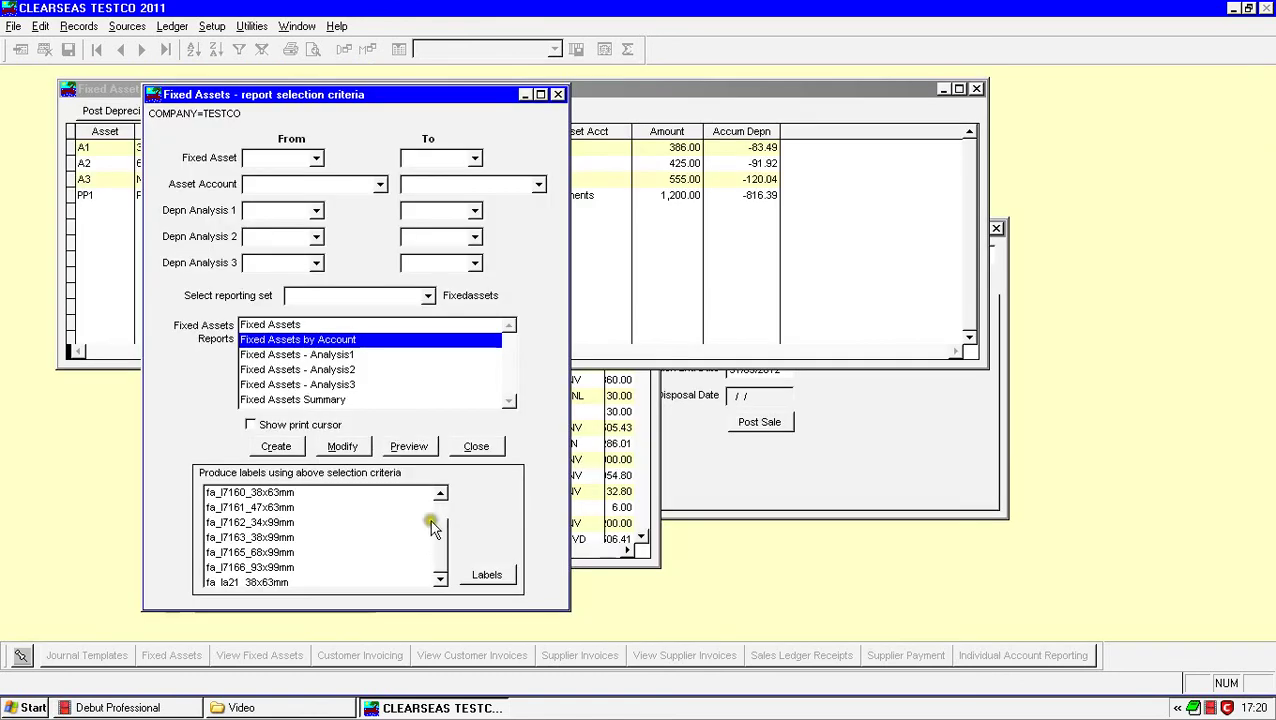
Step: Preview asset labels in the fa_l7163_38x99mm format, enlarge the preview to see every label, and close it
{"action": "left_click_drag", "start_coordinate": [440, 520], "coordinate": [445, 553]}
{"action": "left_click", "coordinate": [279, 509]}
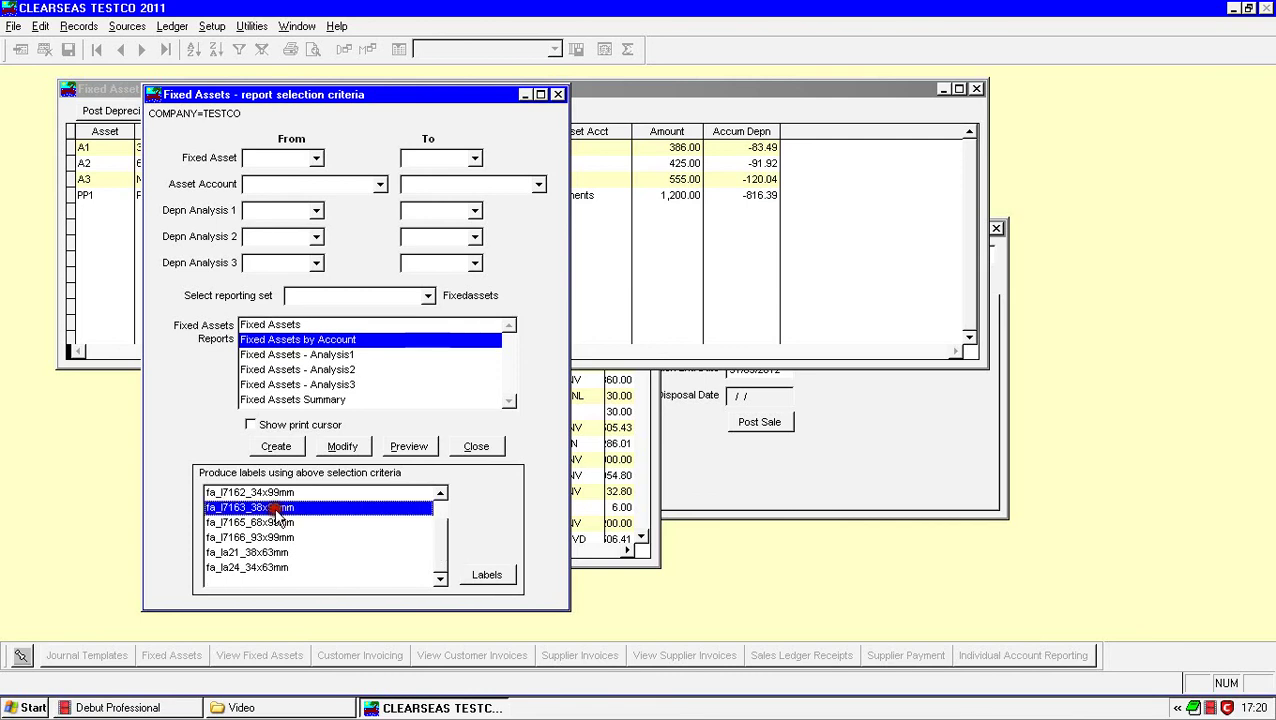
{"action": "left_click", "coordinate": [487, 575]}
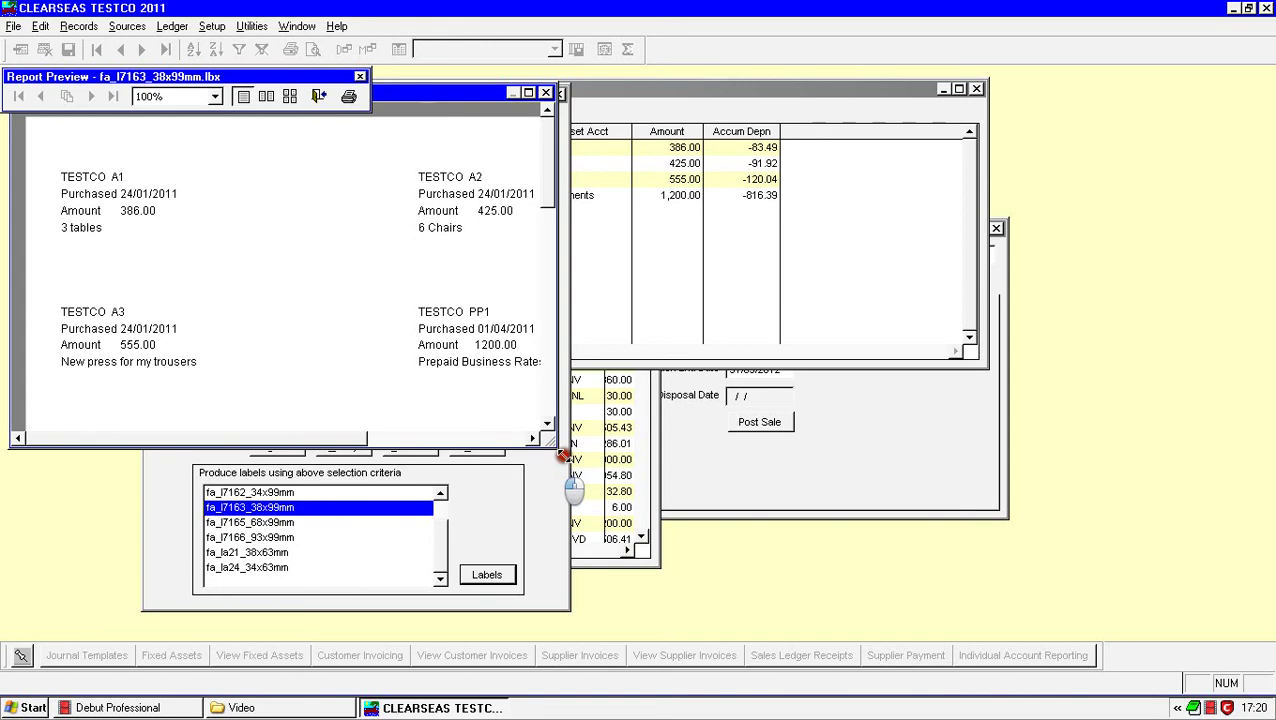
{"action": "left_click_drag", "start_coordinate": [563, 455], "coordinate": [1050, 598]}
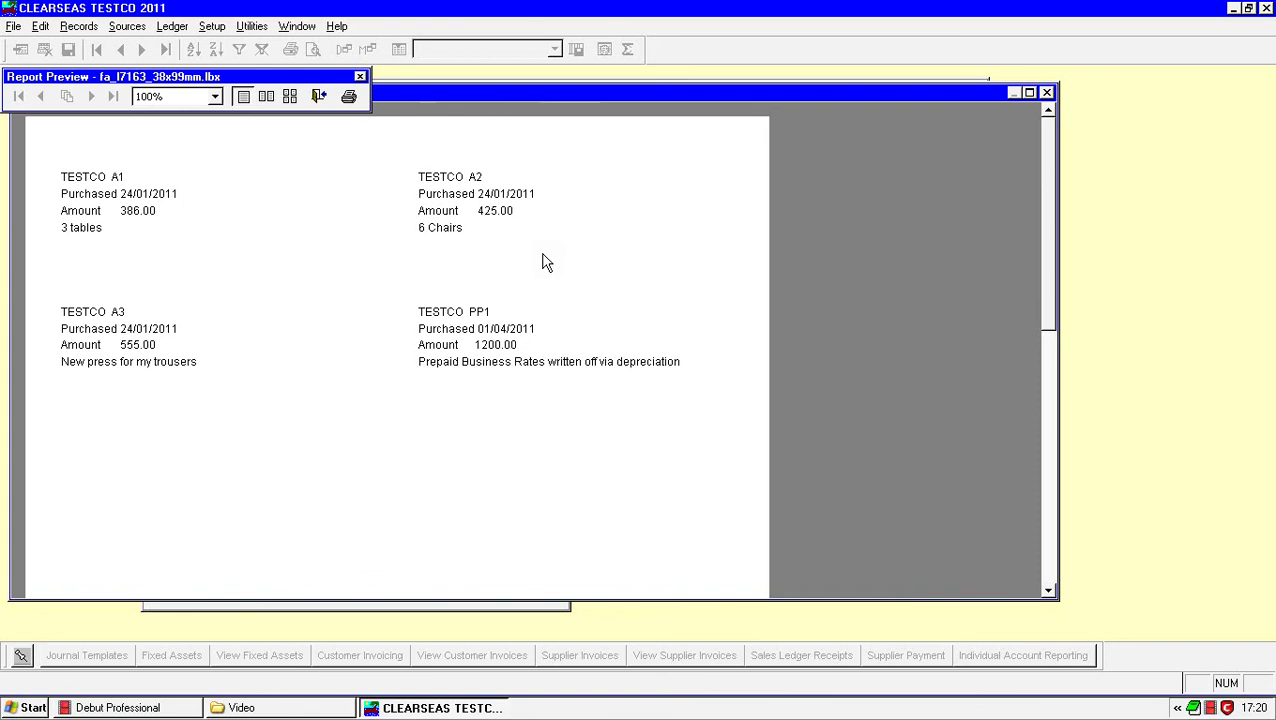
{"action": "left_click", "coordinate": [1046, 92]}
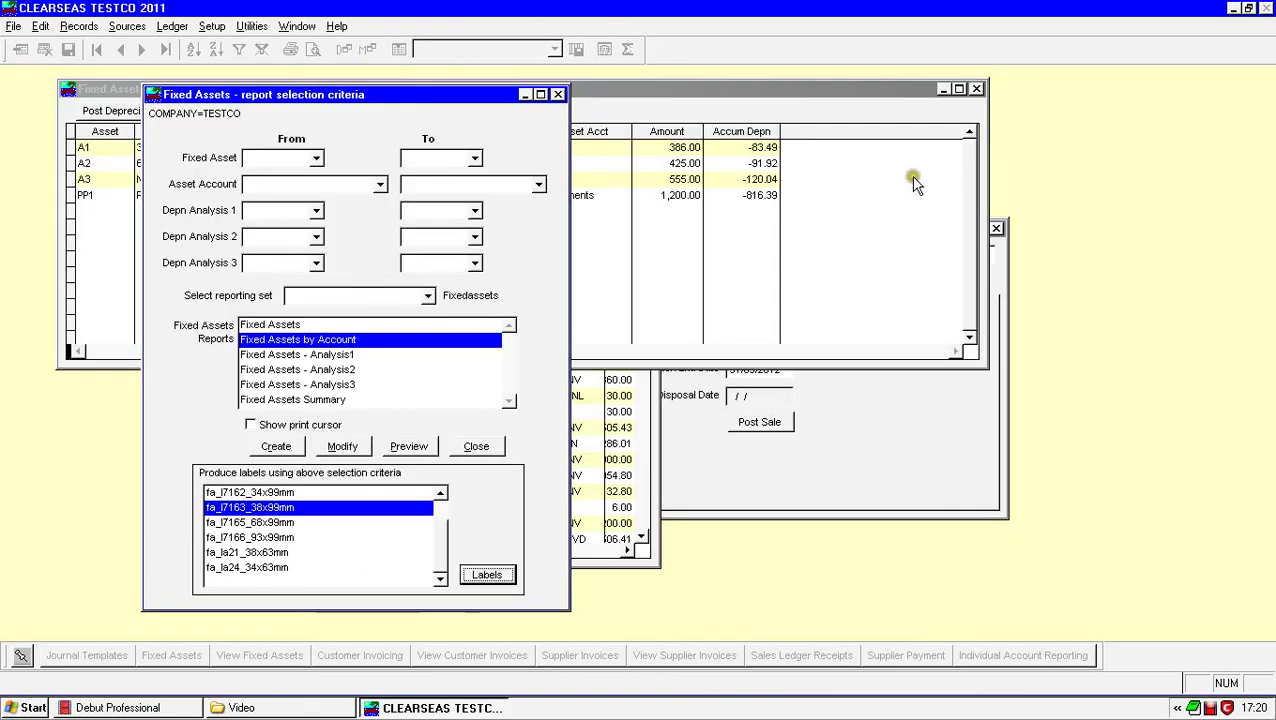